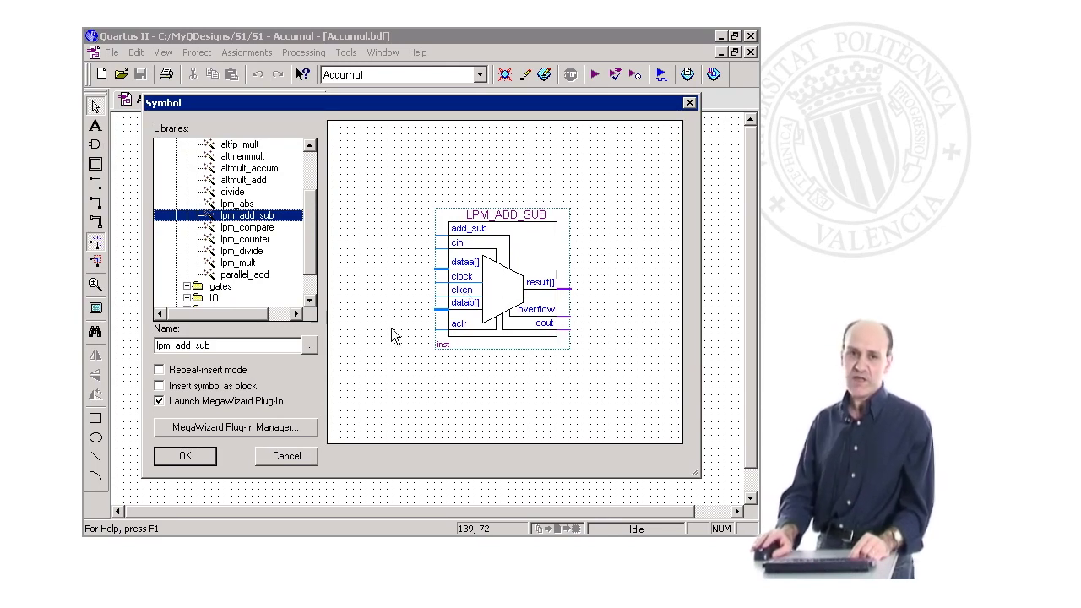
# Insert the lpm_add_sub symbol without launching the MegaWizard Plug-In, placing it near the sheet's upper middle and shifting it slightly down
pyautogui.click(159, 402)
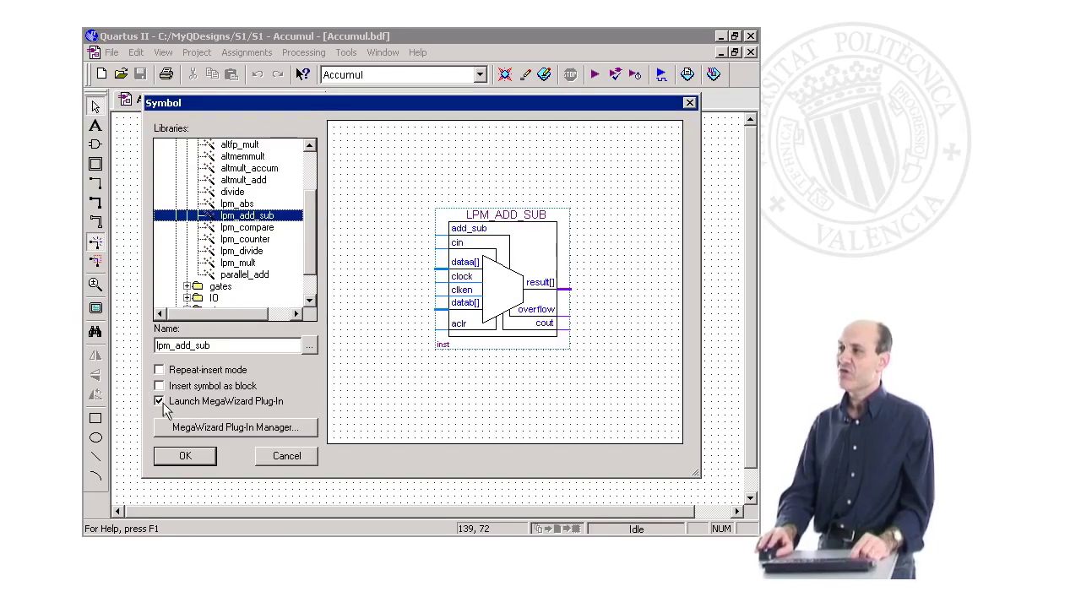
pyautogui.click(182, 461)
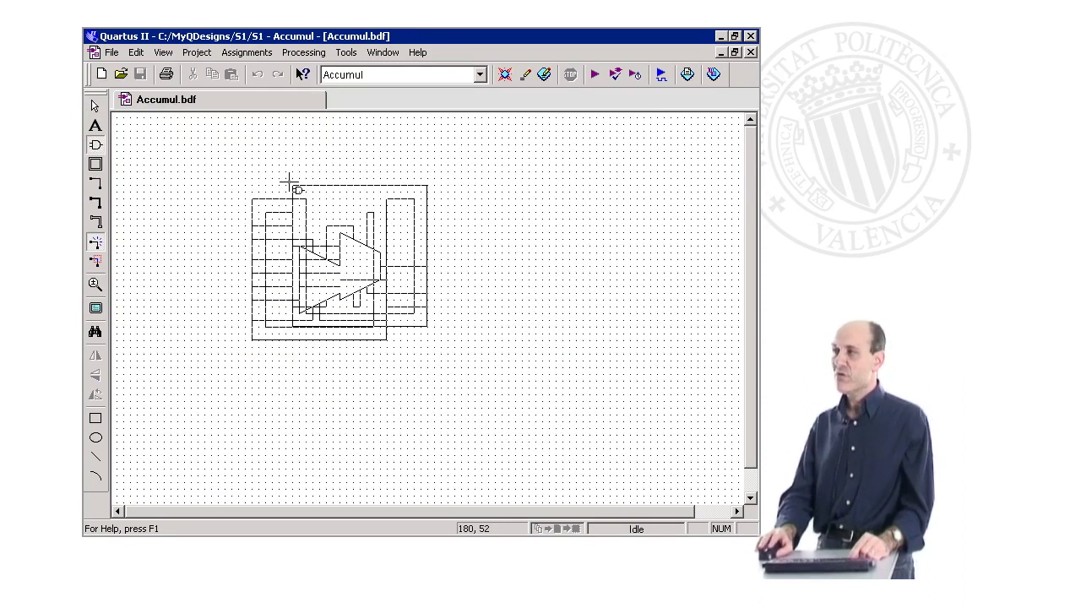
pyautogui.click(290, 180)
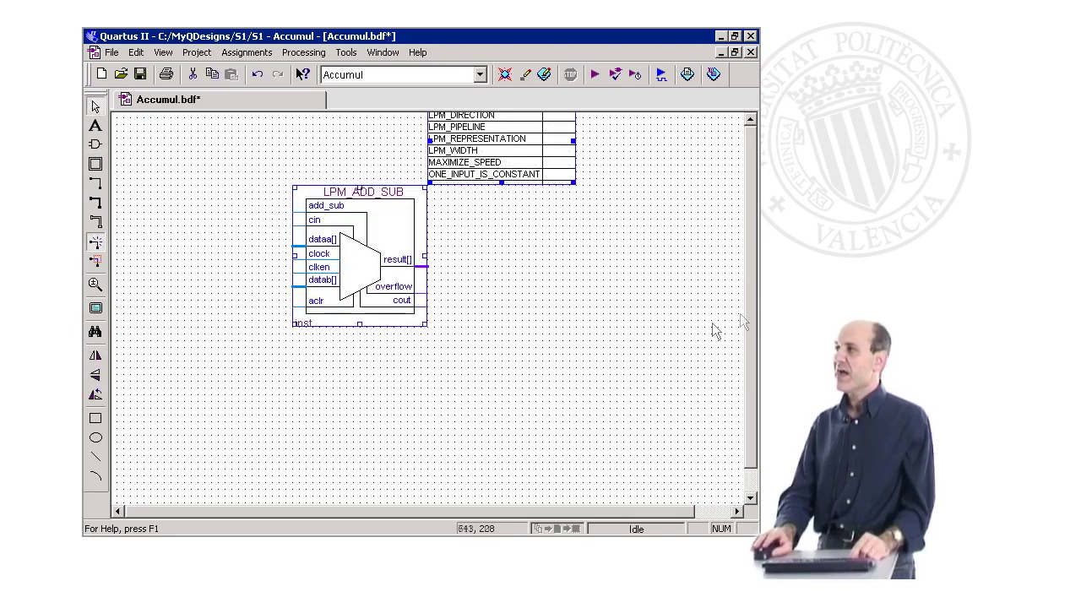
pyautogui.moveTo(358, 273); pyautogui.dragTo(357, 287)
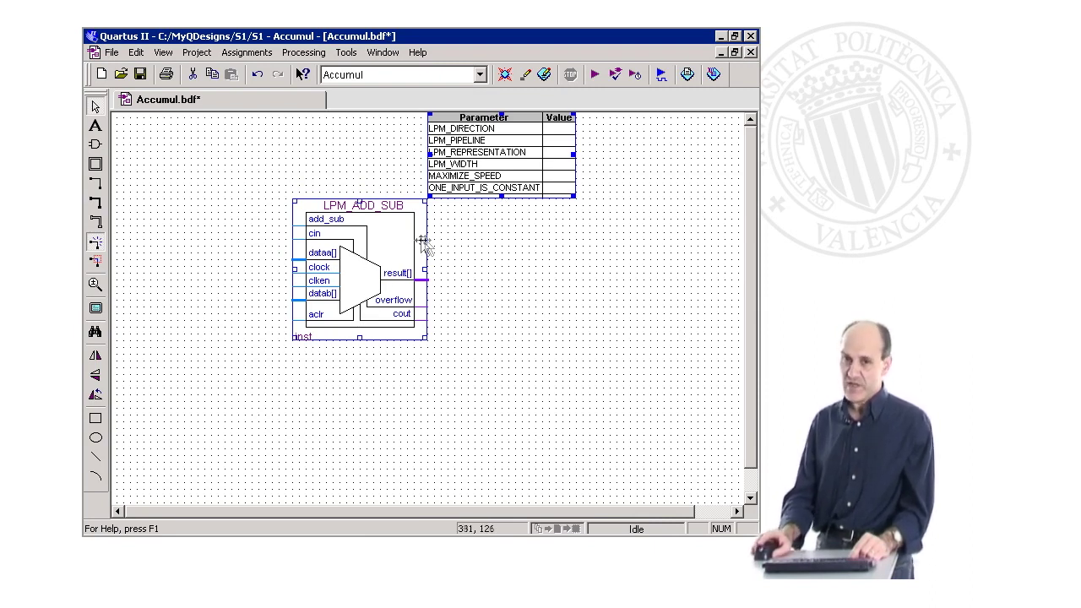
# Open the properties of the LPM_ADD_SUB symbol and set its aclr port status to Unused
pyautogui.rightClick(348, 269)
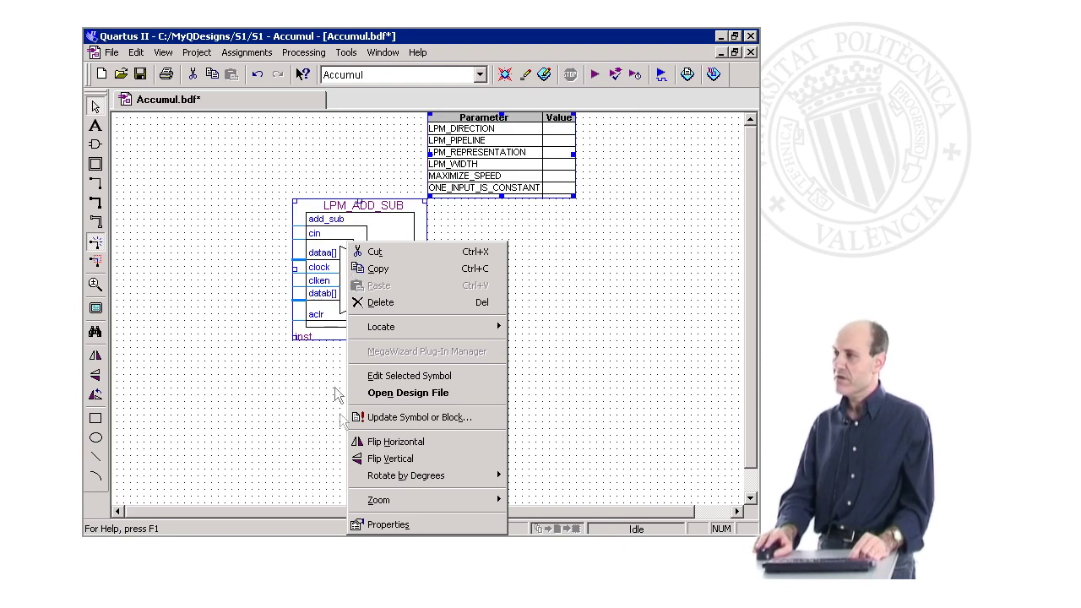
pyautogui.click(386, 526)
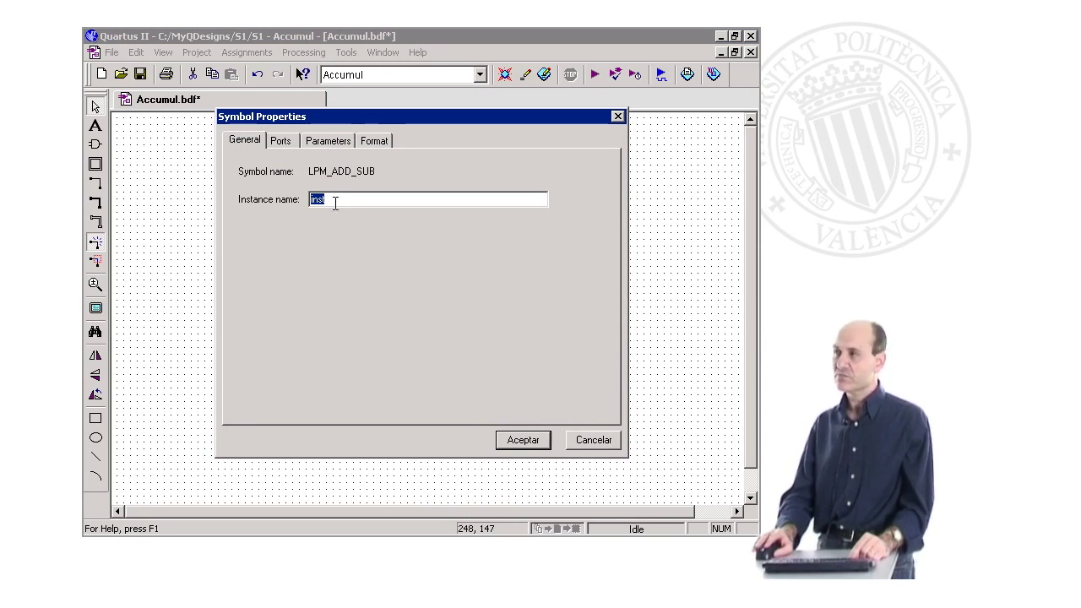
pyautogui.click(280, 141)
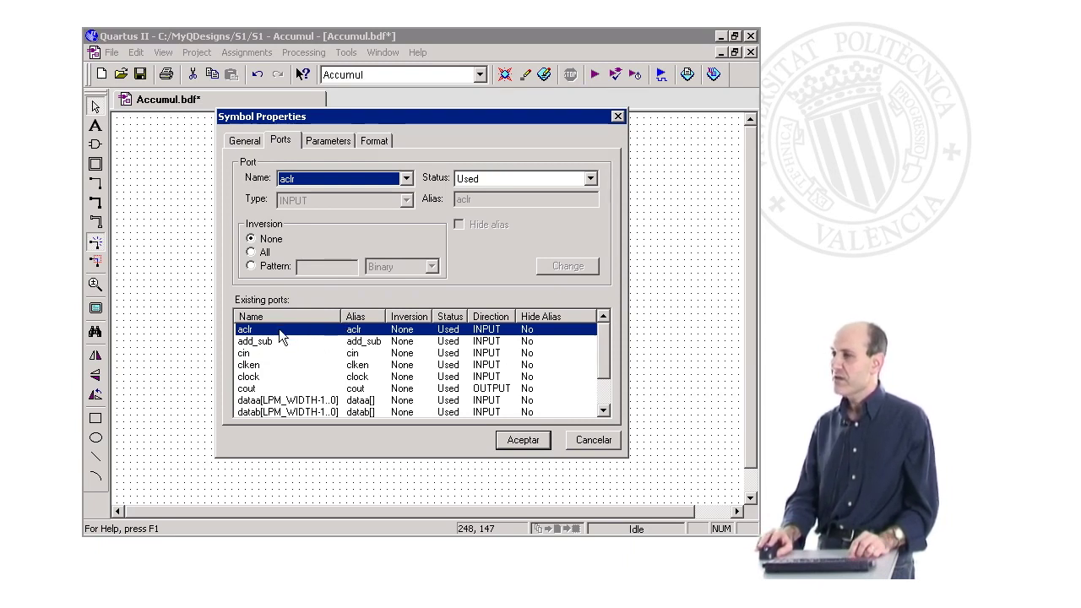
pyautogui.click(593, 177)
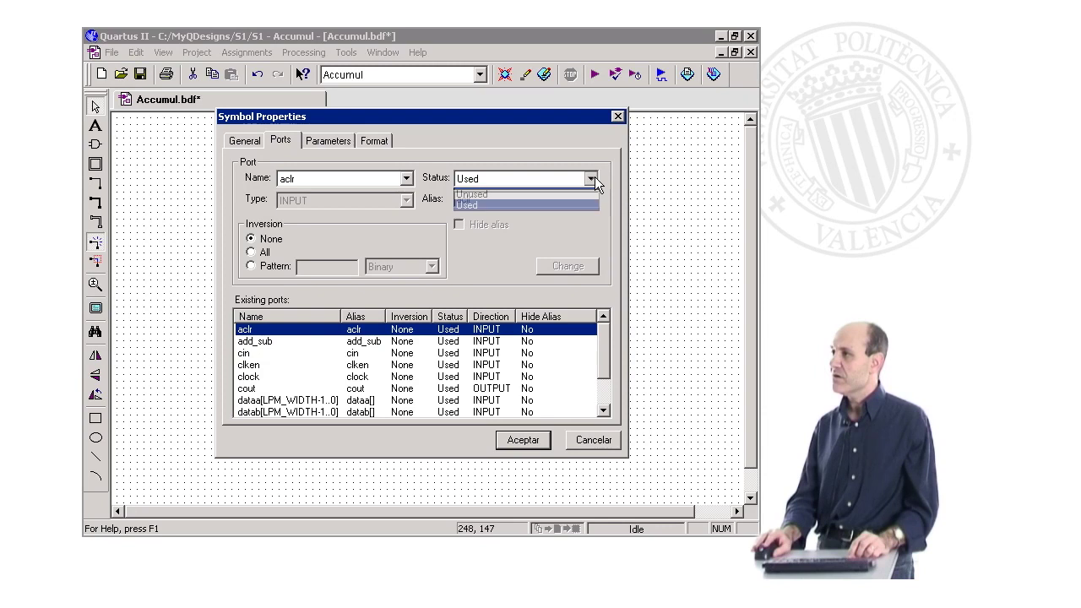
pyautogui.click(554, 195)
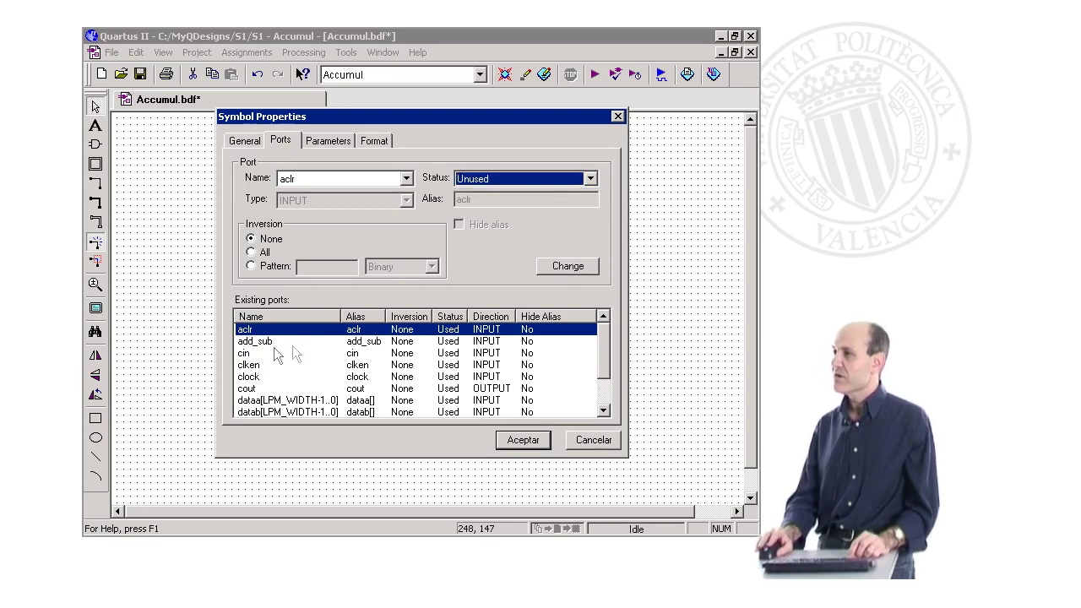
pyautogui.click(564, 266)
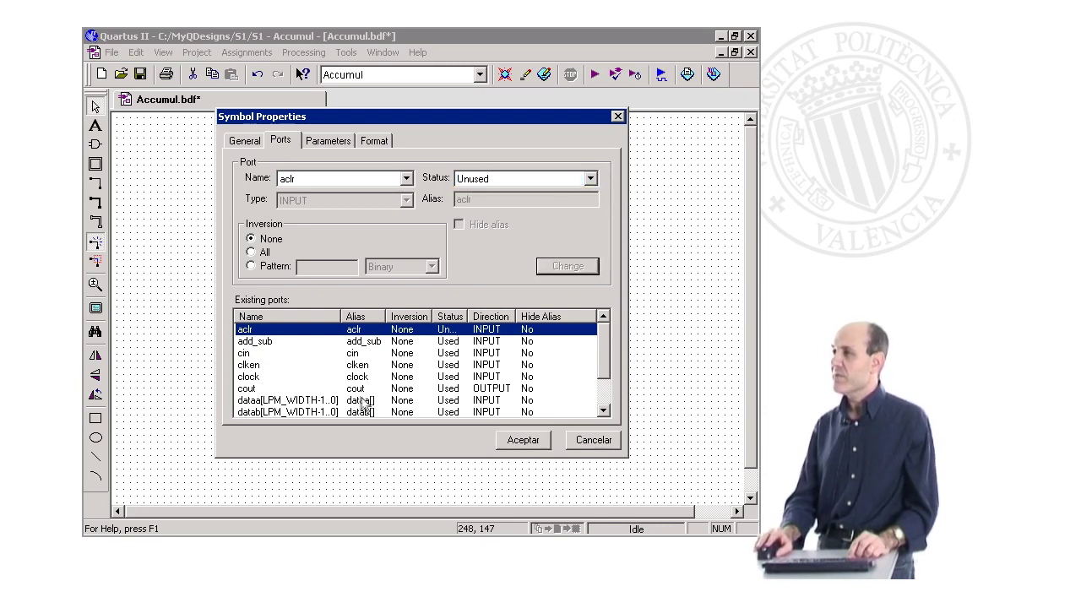
# Set the status of the add_sub and cin ports to Unused
pyautogui.click(271, 342)
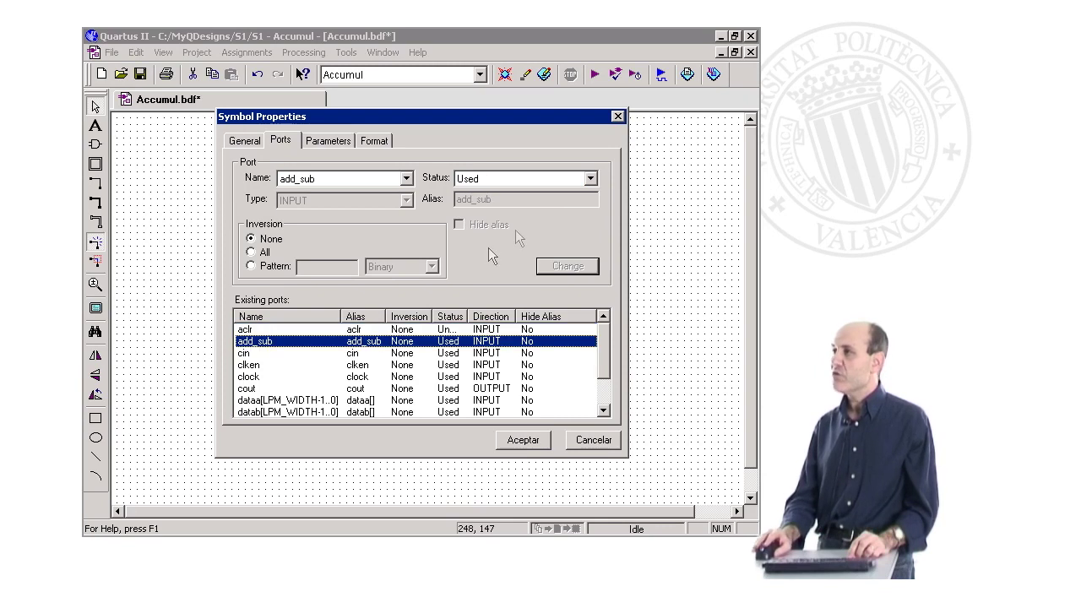
pyautogui.click(588, 179)
pyautogui.click(542, 195)
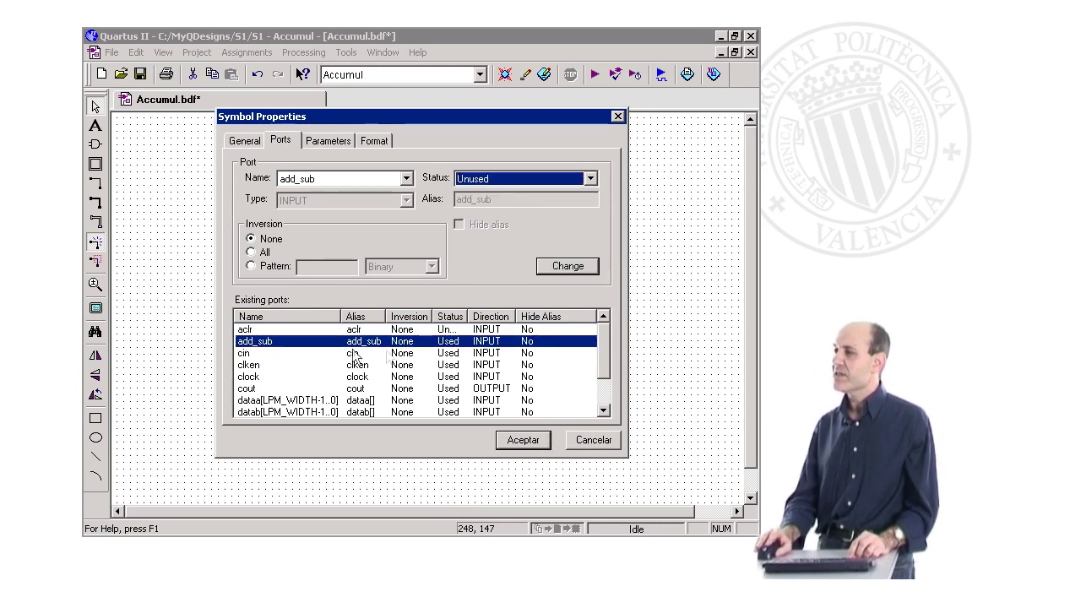
pyautogui.click(265, 355)
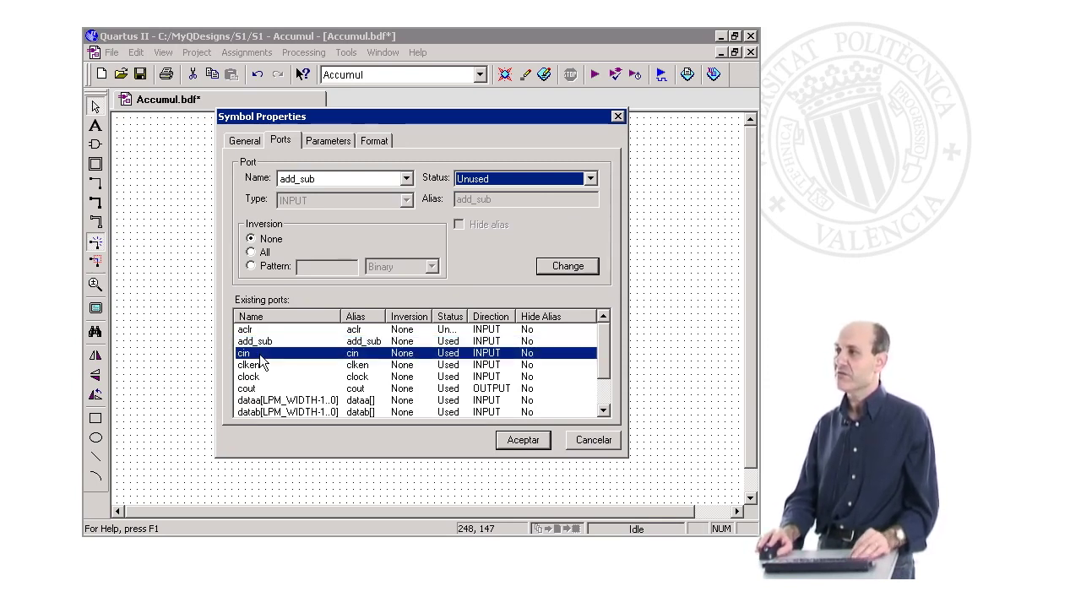
pyautogui.click(592, 179)
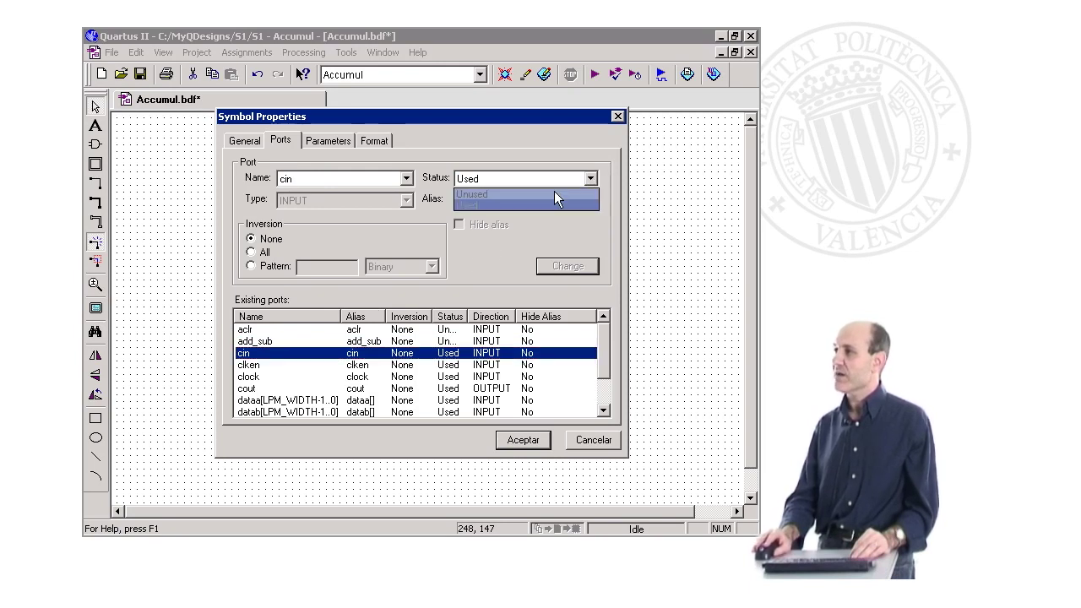
pyautogui.click(554, 196)
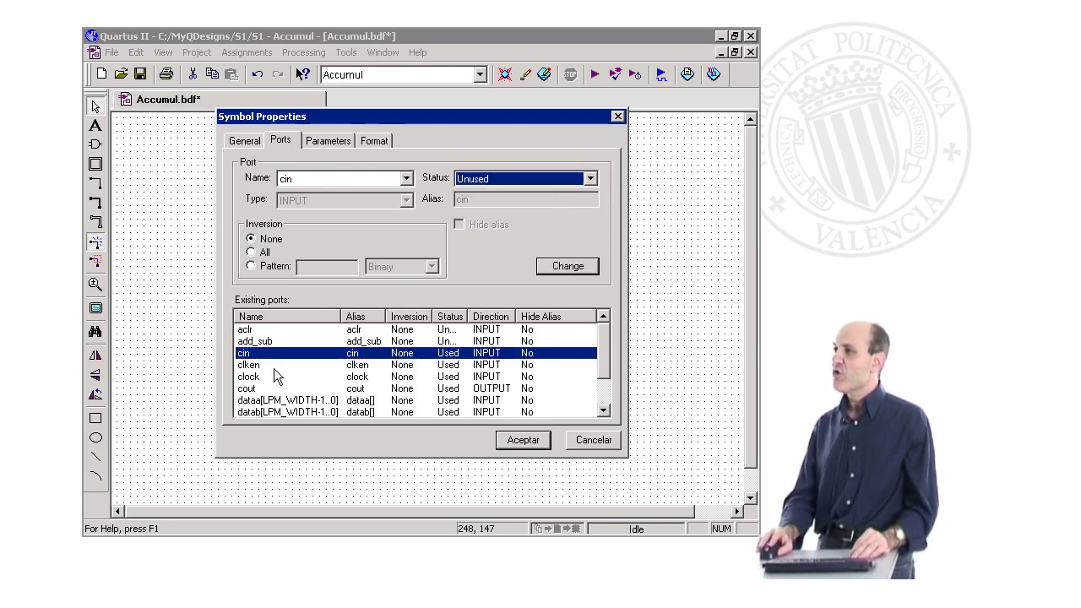
pyautogui.click(562, 268)
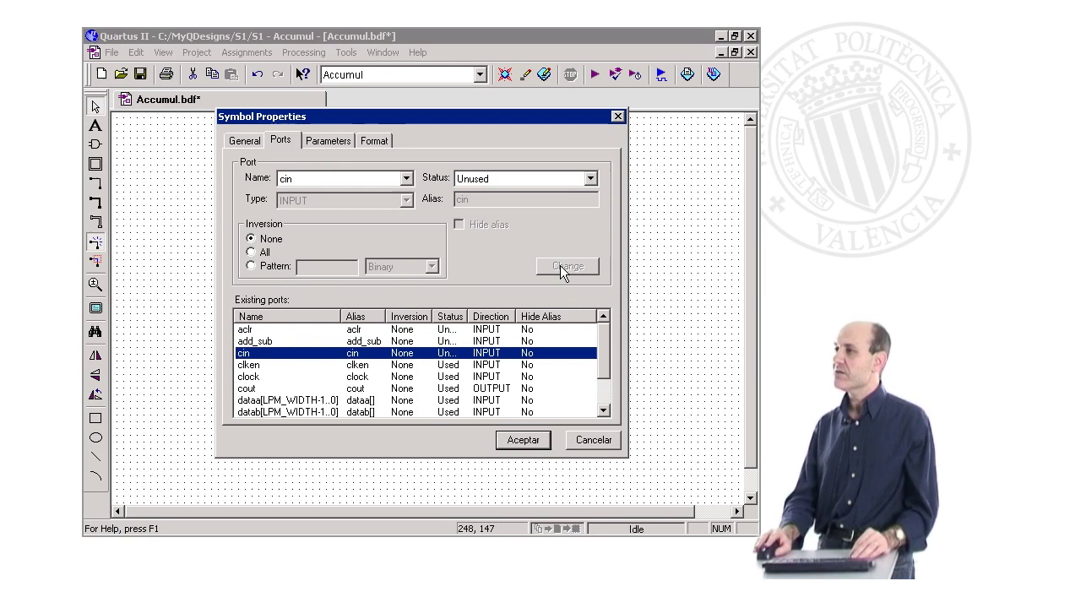
# Set the status of the clken and clock ports to Unused
pyautogui.click(330, 364)
pyautogui.click(591, 179)
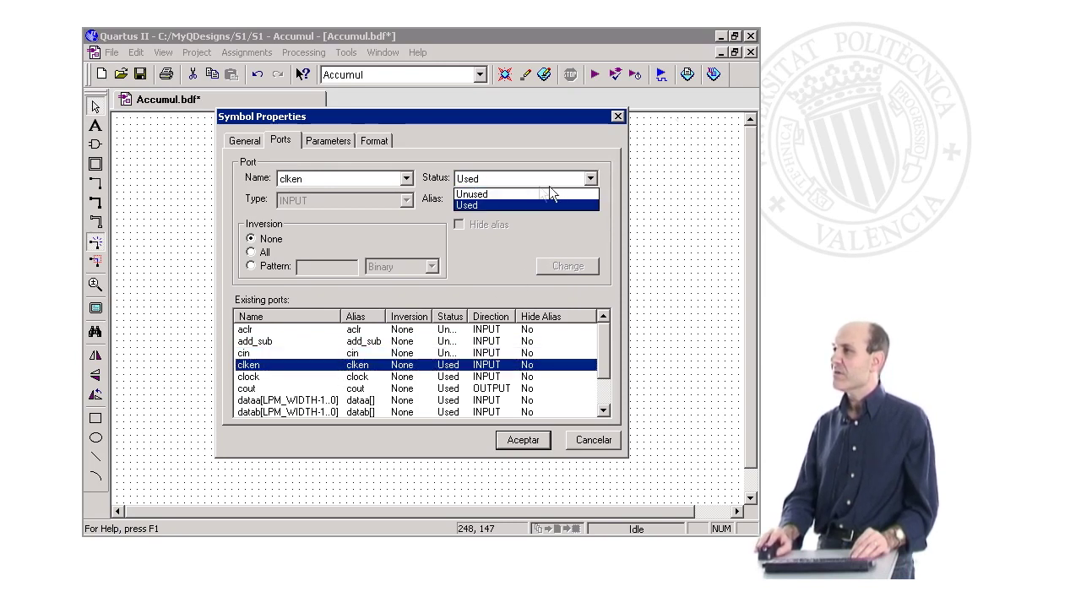
pyautogui.click(497, 194)
pyautogui.click(574, 267)
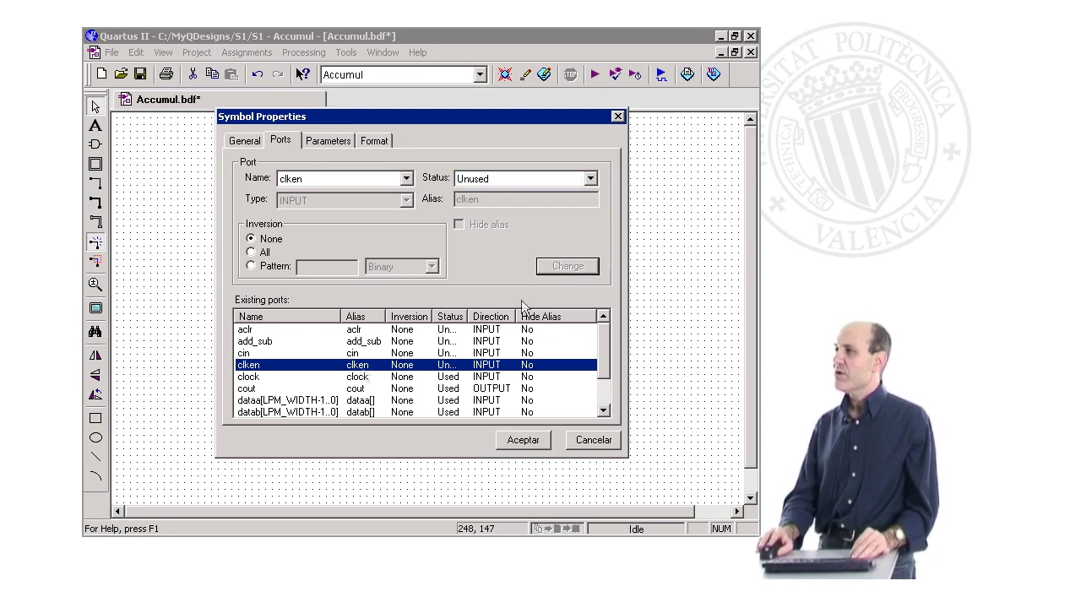
pyautogui.click(363, 377)
pyautogui.click(590, 178)
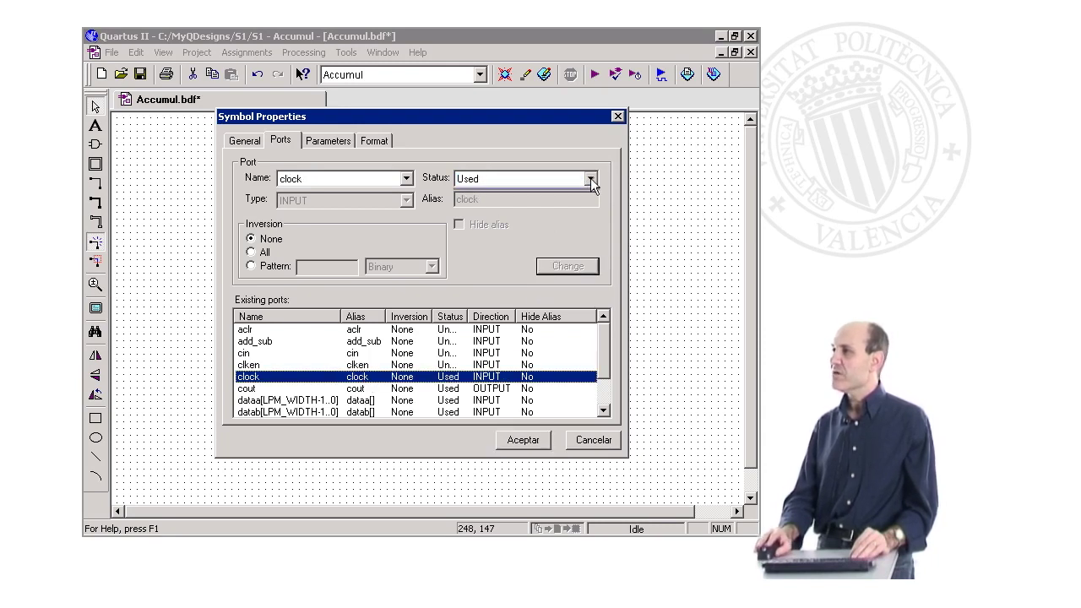
pyautogui.click(561, 190)
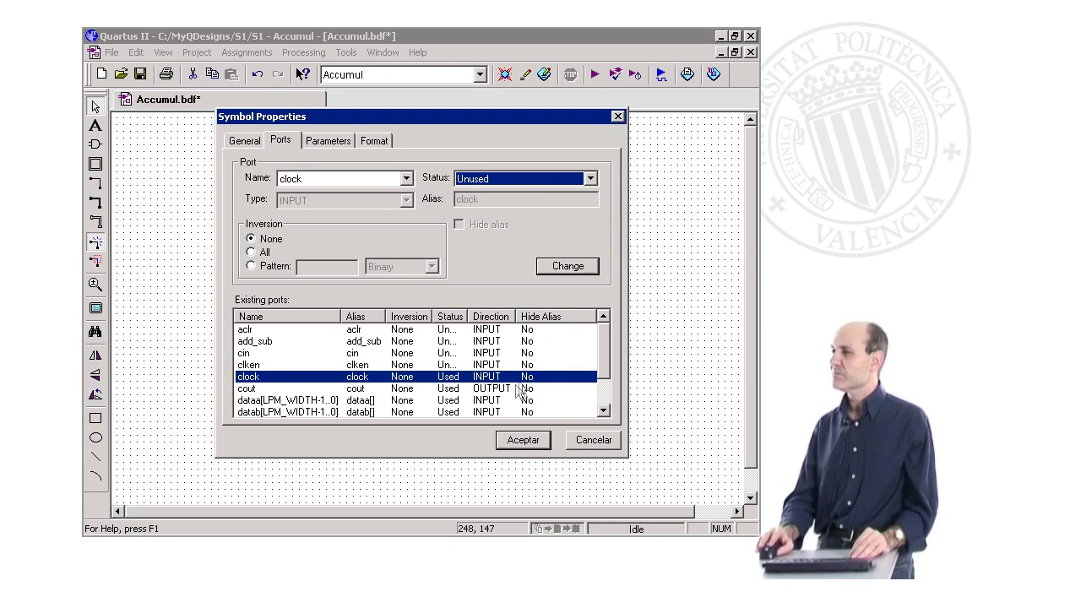
pyautogui.click(560, 267)
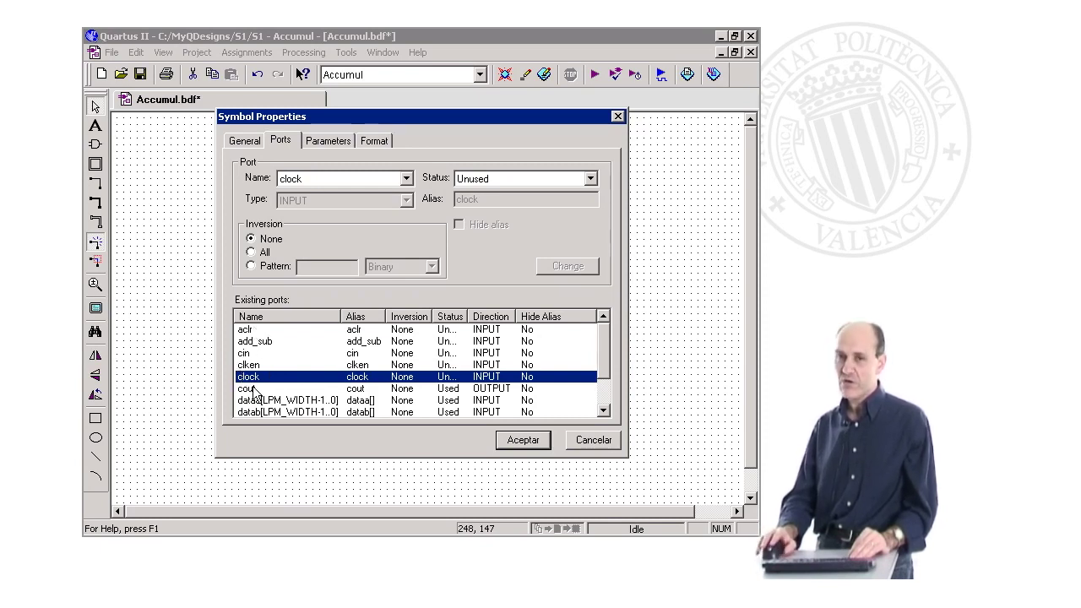
# Review the remaining dataa, datab and cout ports and set the overflow output's status to Unused
pyautogui.moveTo(604, 351); pyautogui.dragTo(614, 400)
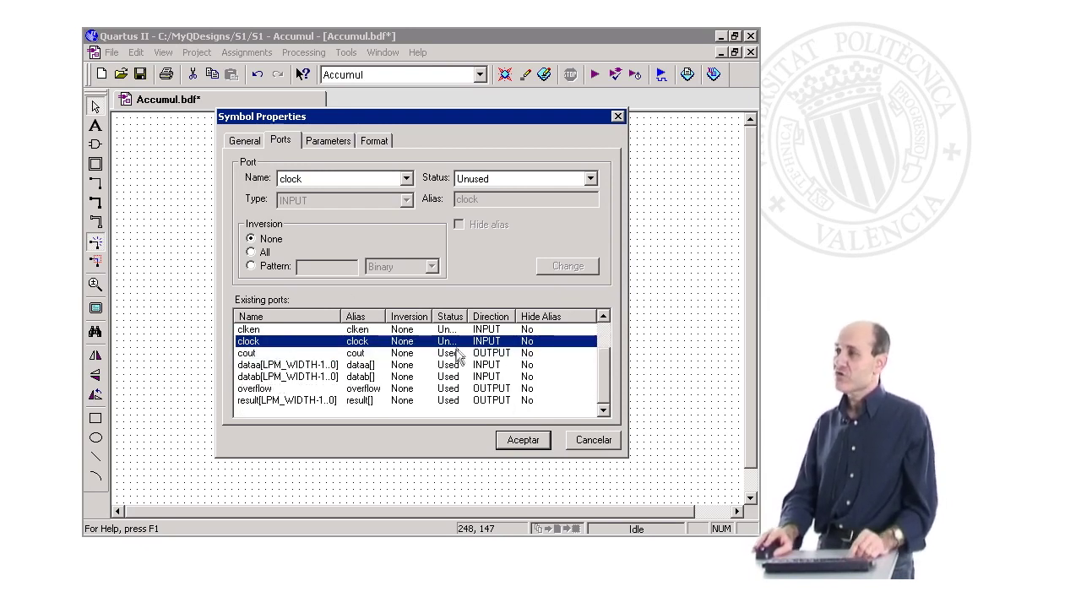
pyautogui.click(355, 371)
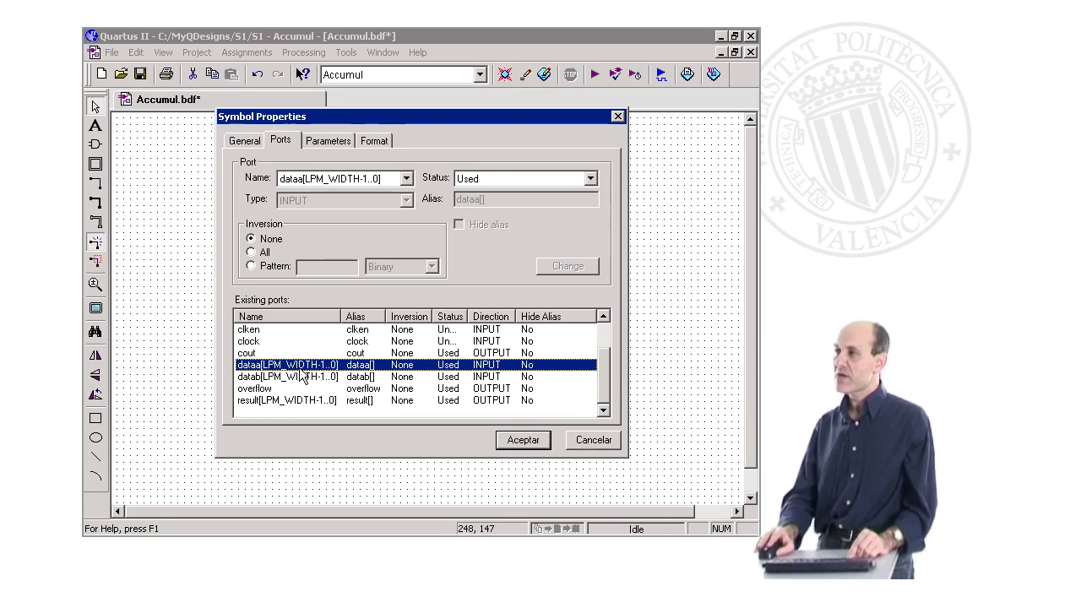
pyautogui.click(302, 376)
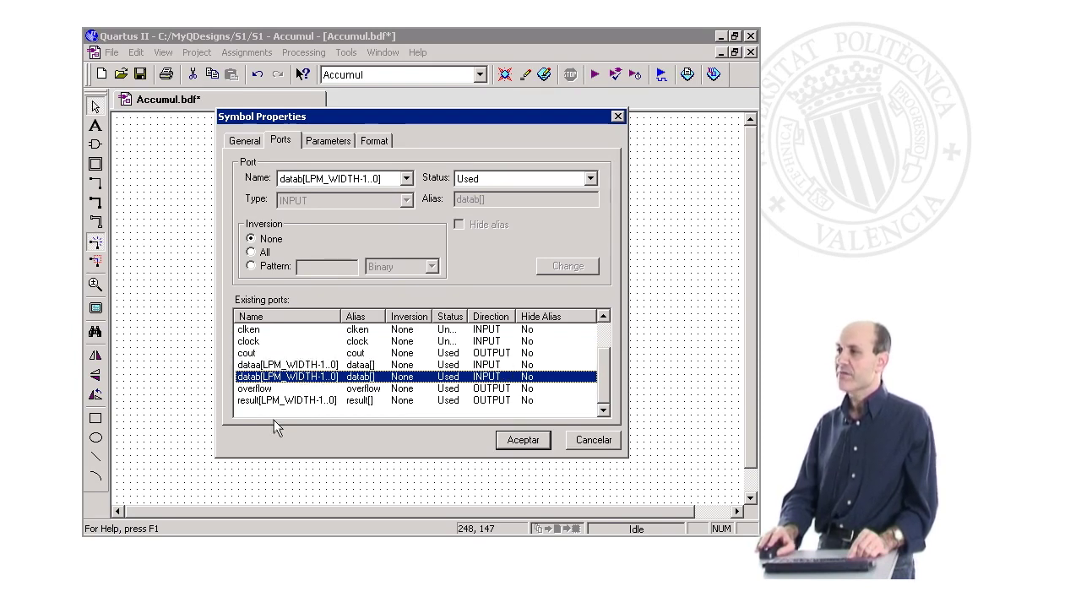
pyautogui.click(252, 389)
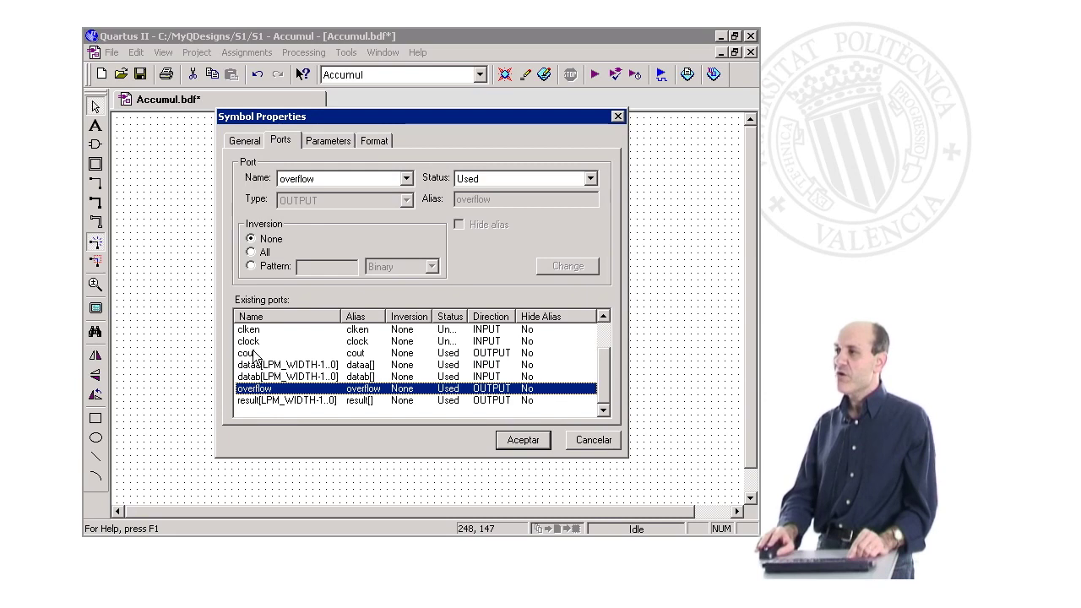
pyautogui.click(254, 353)
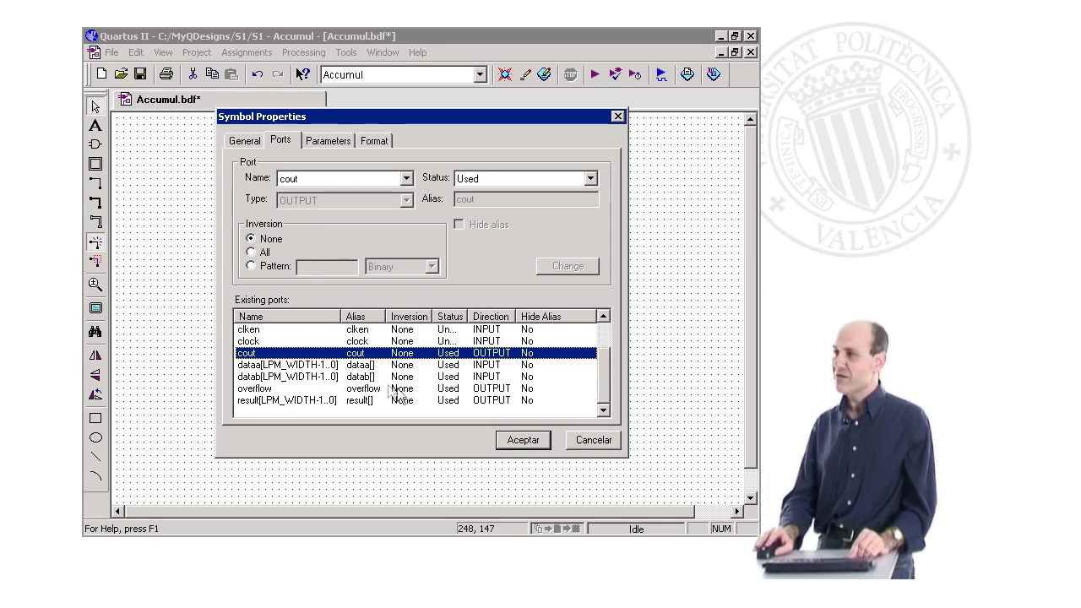
pyautogui.click(359, 389)
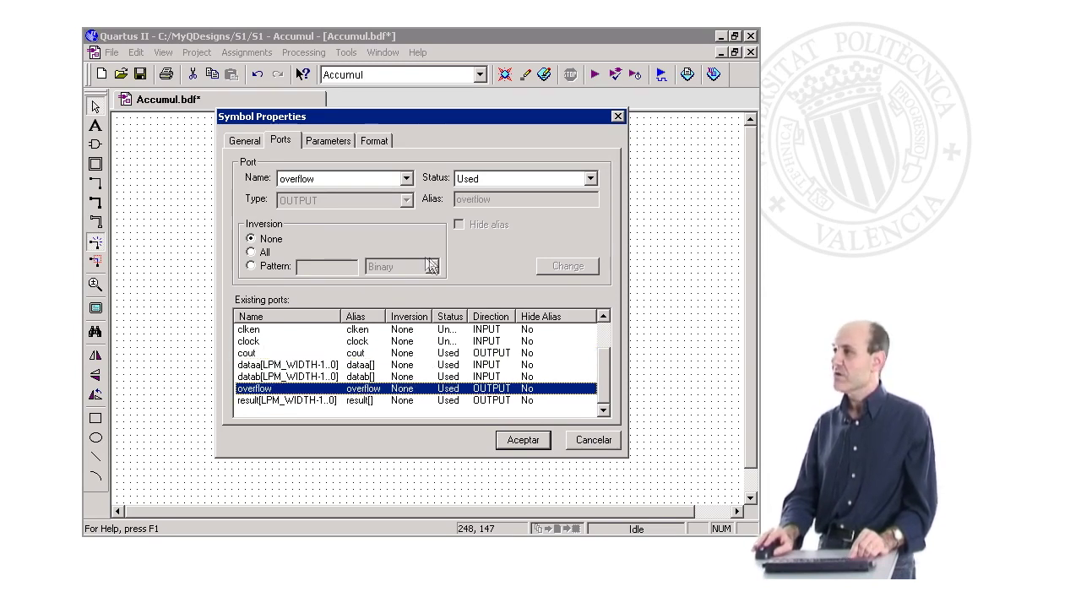
pyautogui.click(590, 180)
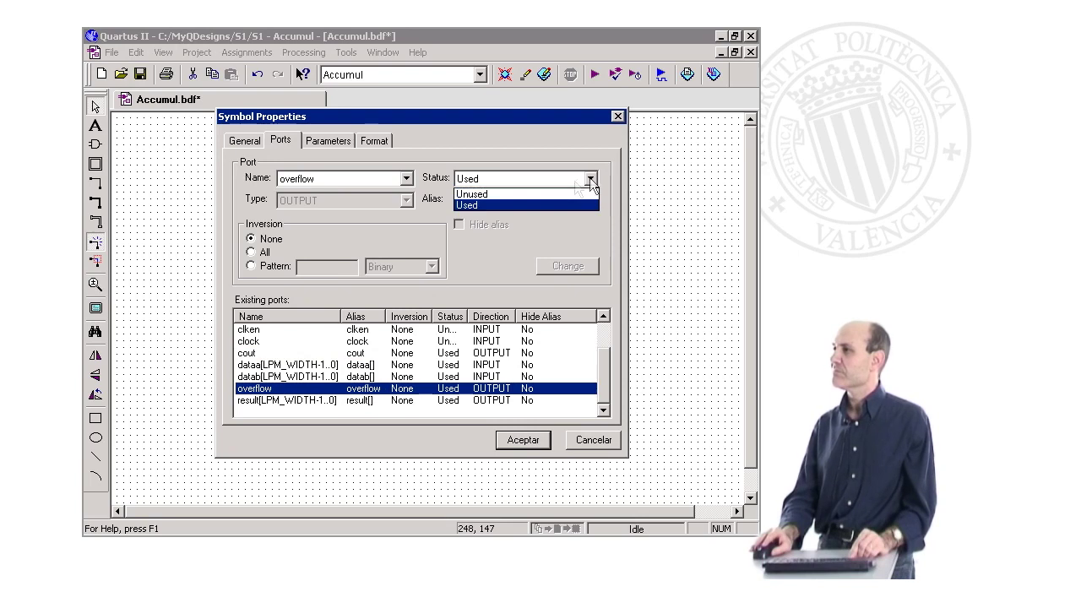
pyautogui.click(535, 194)
pyautogui.click(578, 265)
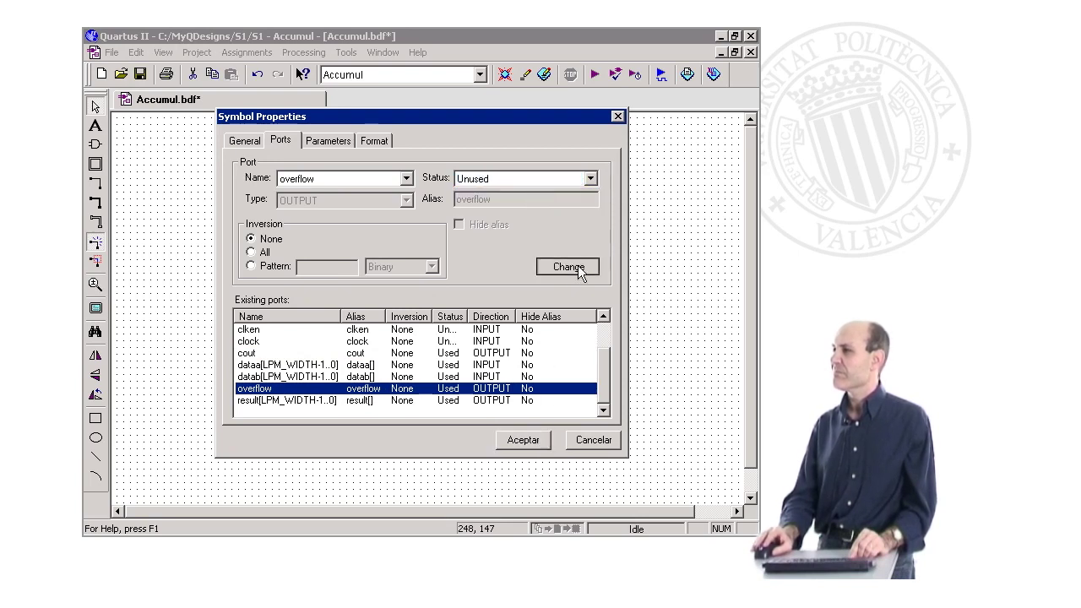
# Set the cout output's inversion to All, accept the symbol properties, and move the symbol with its parameter table slightly down
pyautogui.click(369, 355)
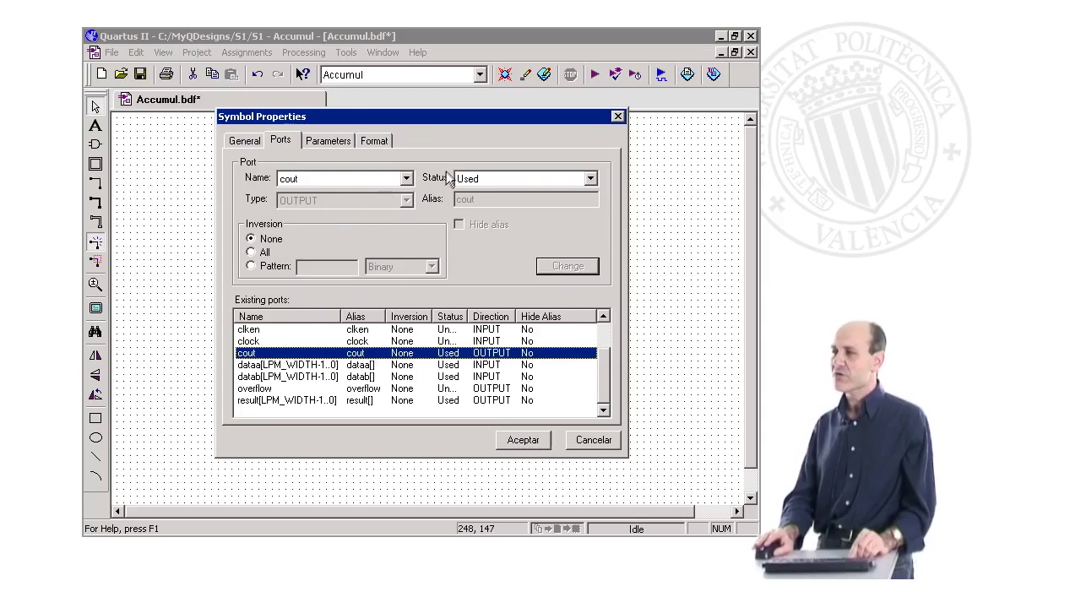
pyautogui.click(252, 253)
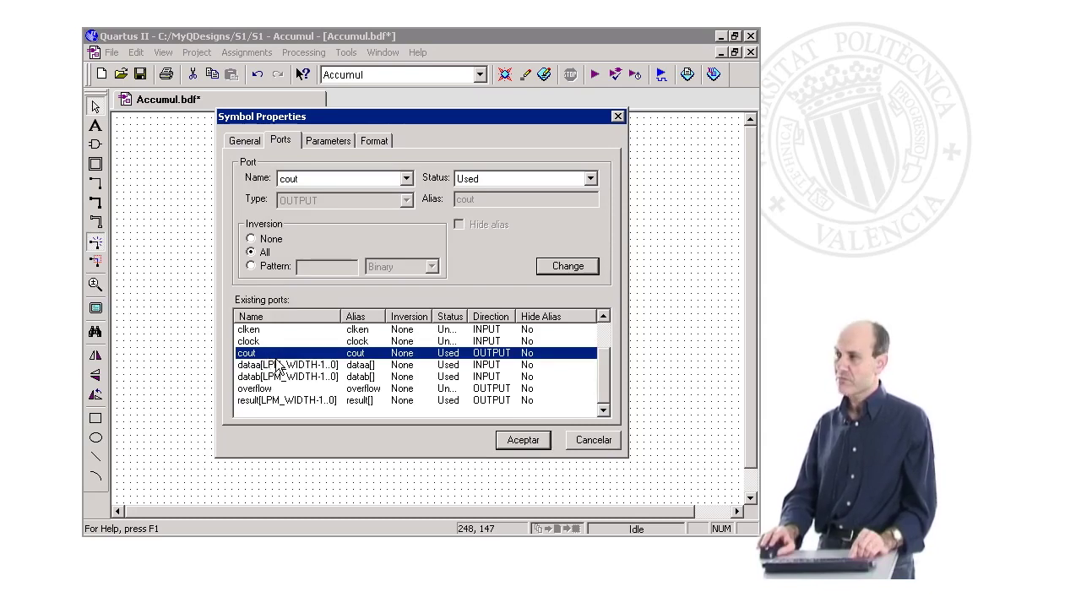
pyautogui.click(351, 400)
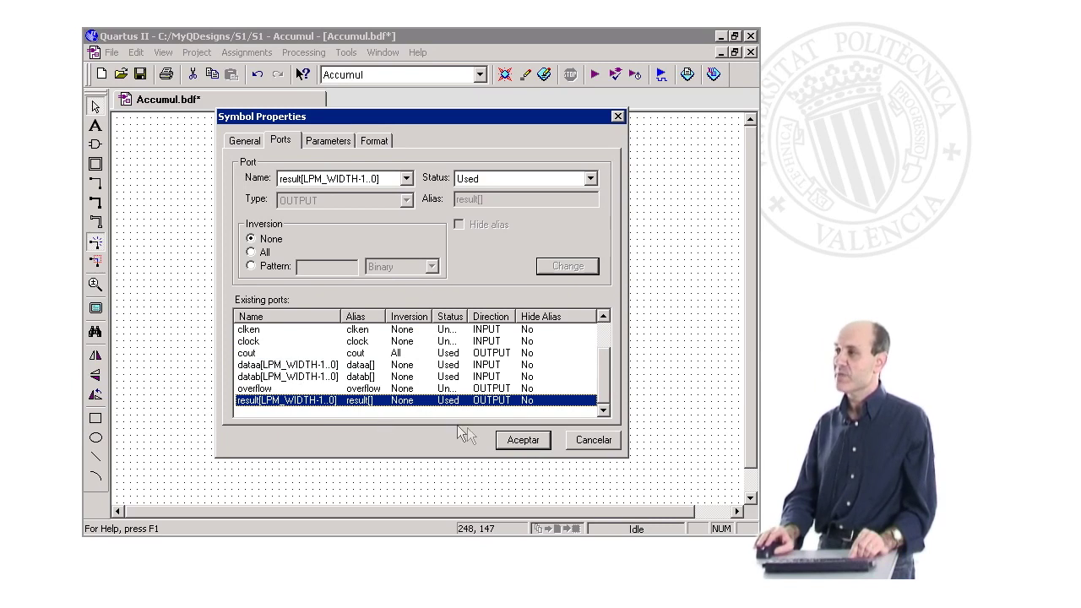
pyautogui.click(519, 440)
pyautogui.moveTo(371, 270)
pyautogui.mouseDown()
pyautogui.moveTo(355, 262)
pyautogui.moveTo(372, 277)
pyautogui.mouseUp()
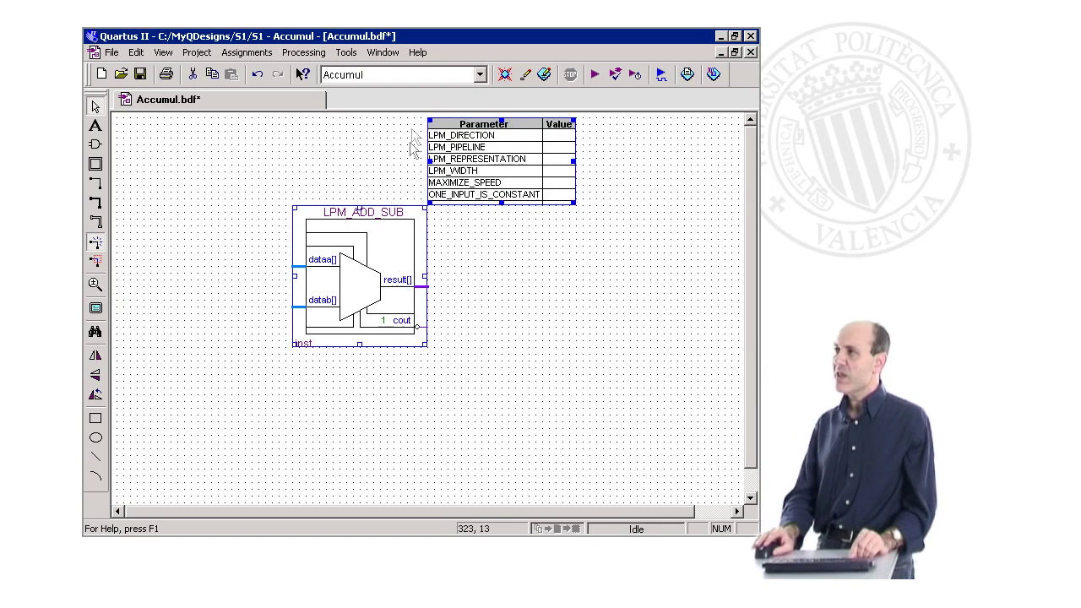
# Open the Megafunctions/LPM help topic listing the available parameterized functions
pyautogui.click(419, 53)
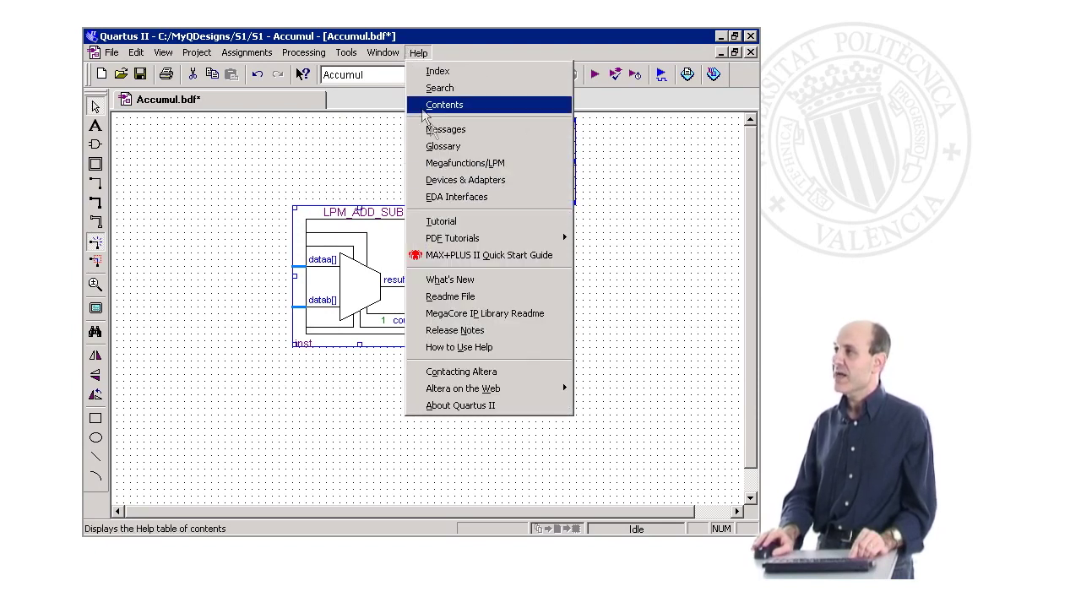
pyautogui.click(459, 168)
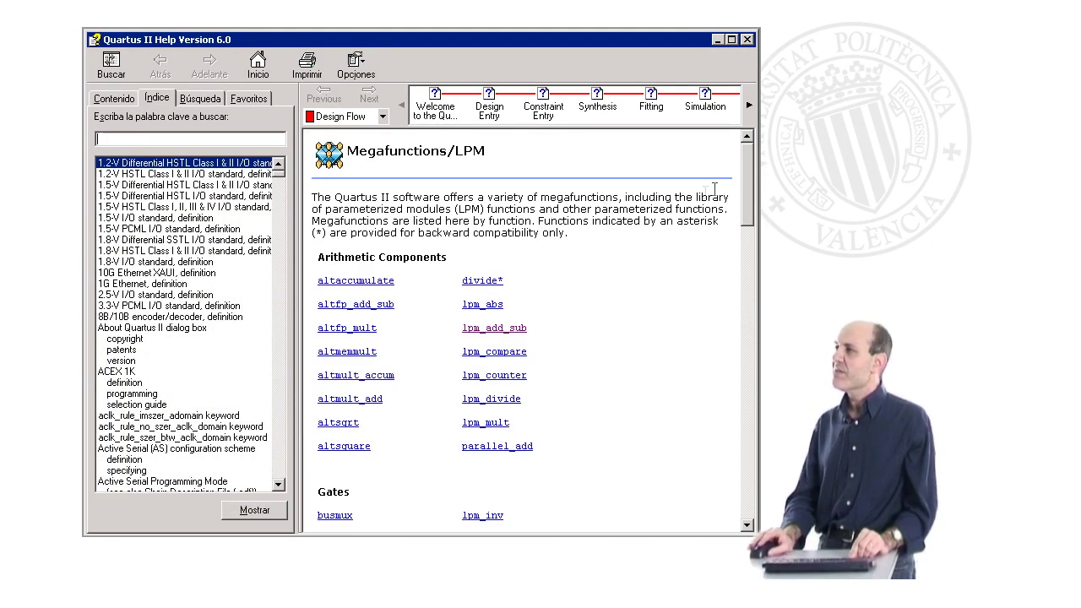
# Look through the megafunction list and open the lpm_add_sub topic under Arithmetic Components
pyautogui.scroll(-5, 751, 194)
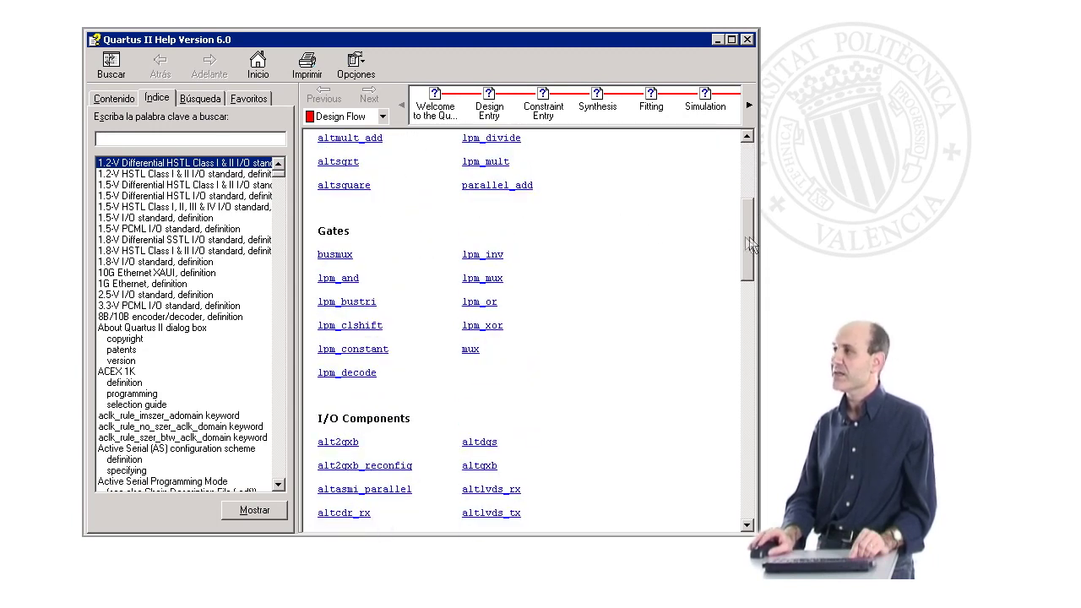
pyautogui.scroll(3, 746, 230)
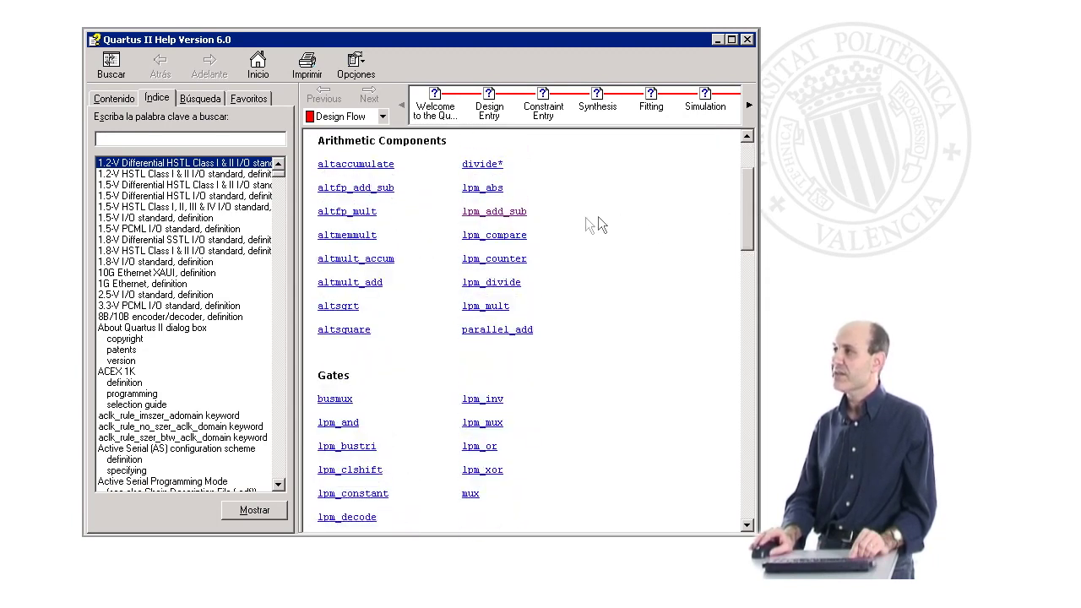
pyautogui.click(510, 214)
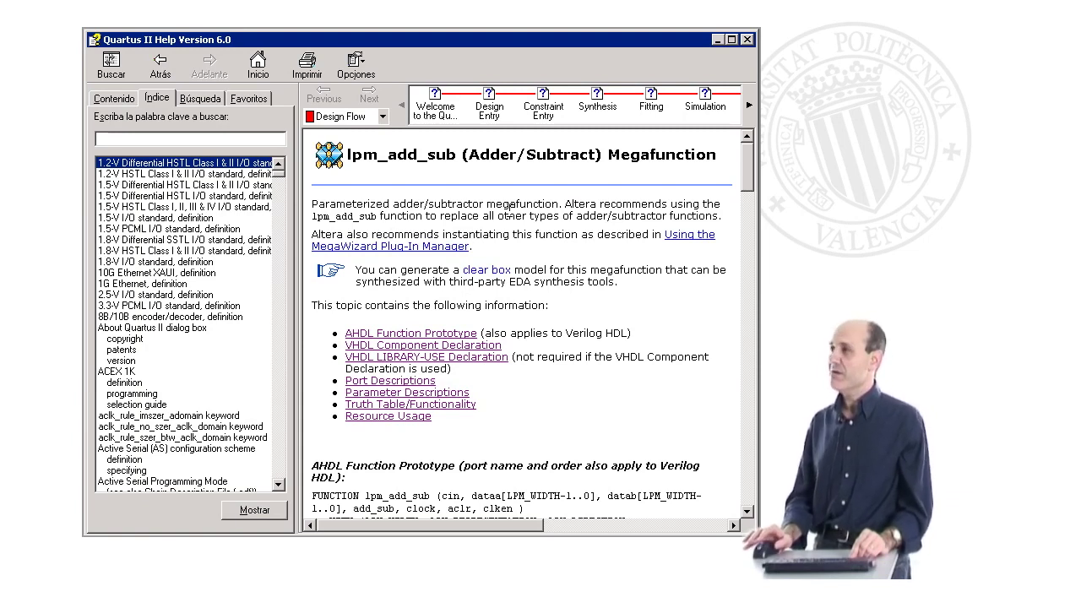
# Review the lpm_add_sub VHDL component declaration, port descriptions and parameter descriptions, and close the help
pyautogui.scroll(-7, 750, 188)
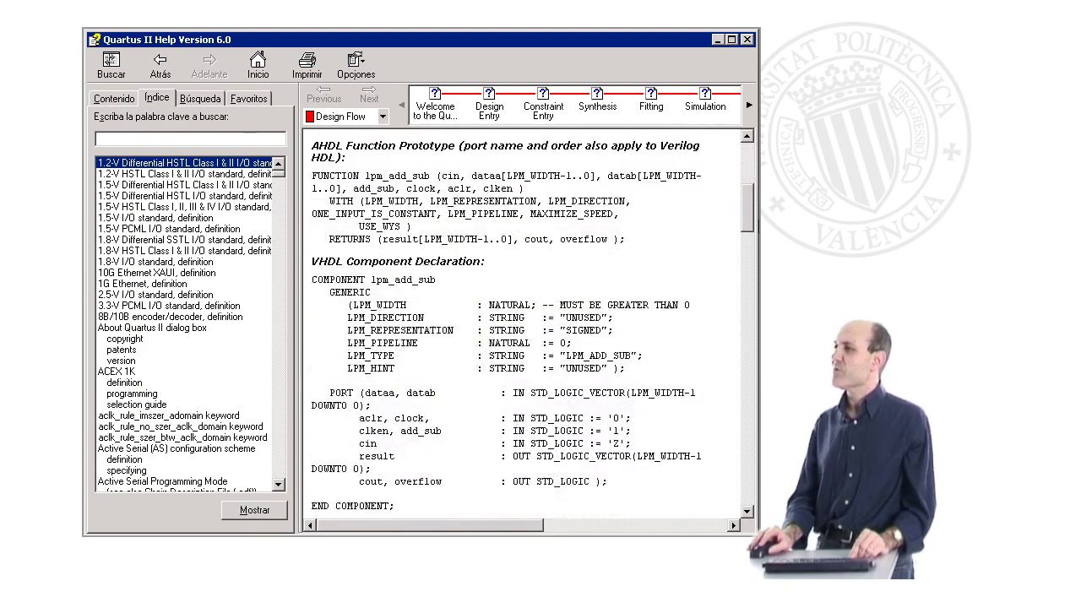
pyautogui.moveTo(313, 253); pyautogui.dragTo(588, 498)
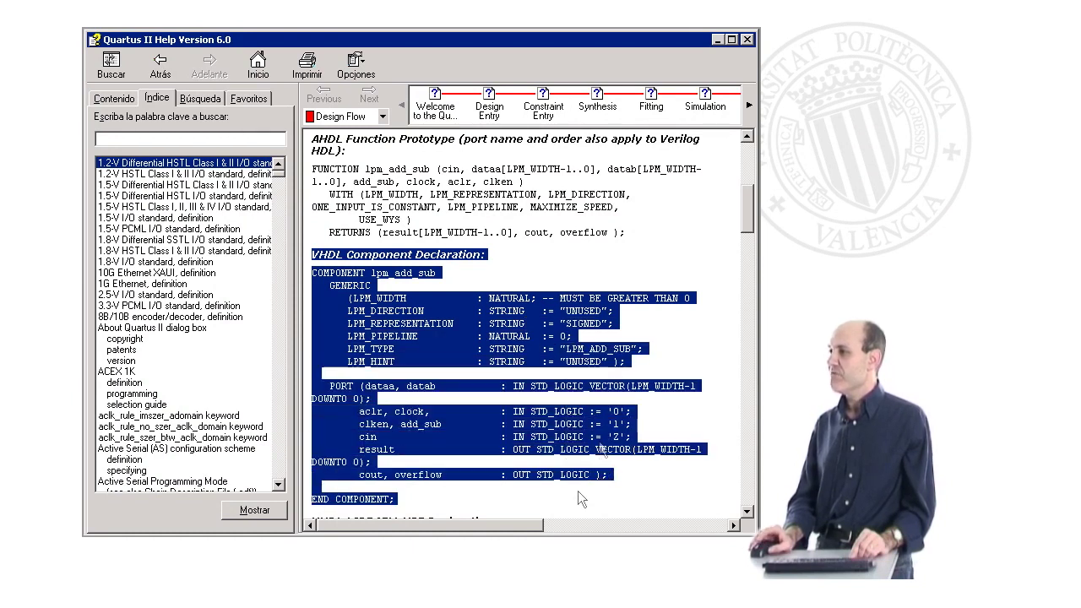
pyautogui.moveTo(751, 210); pyautogui.dragTo(747, 269)
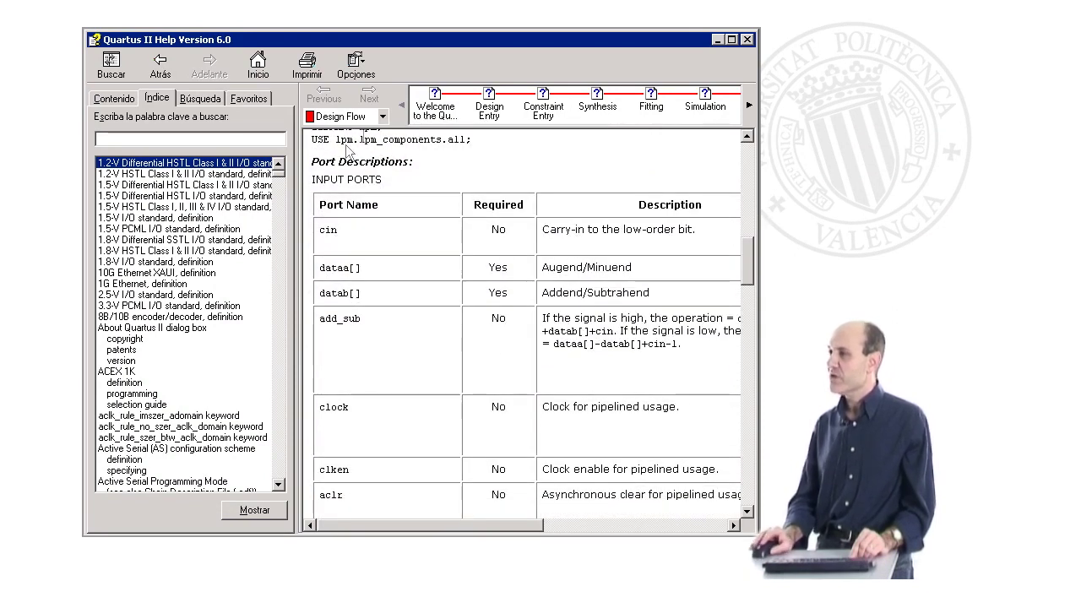
pyautogui.scroll(-2, 748, 269)
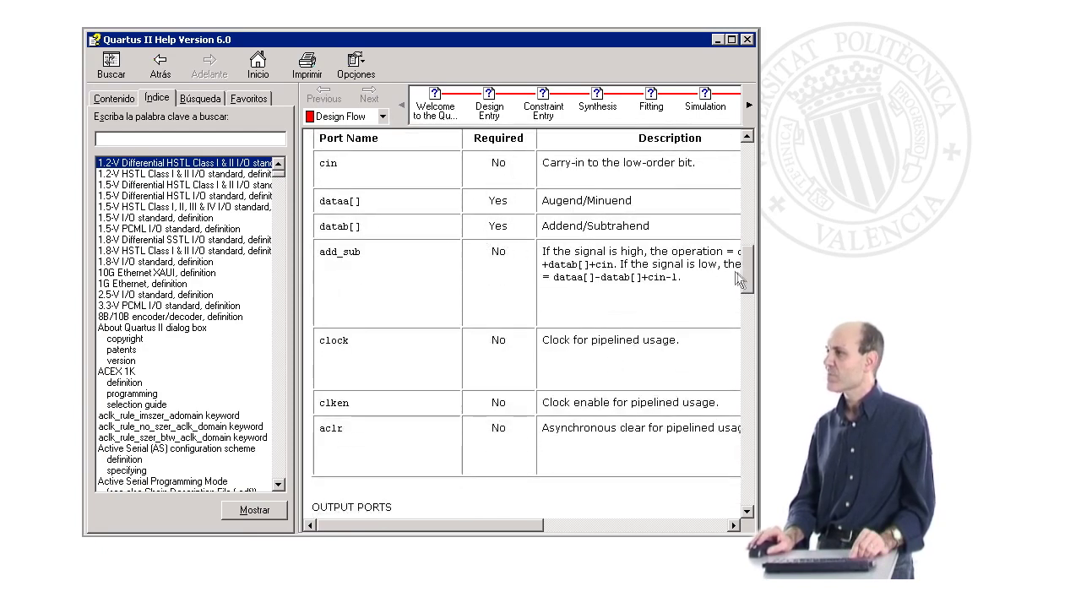
pyautogui.moveTo(741, 271); pyautogui.dragTo(742, 359)
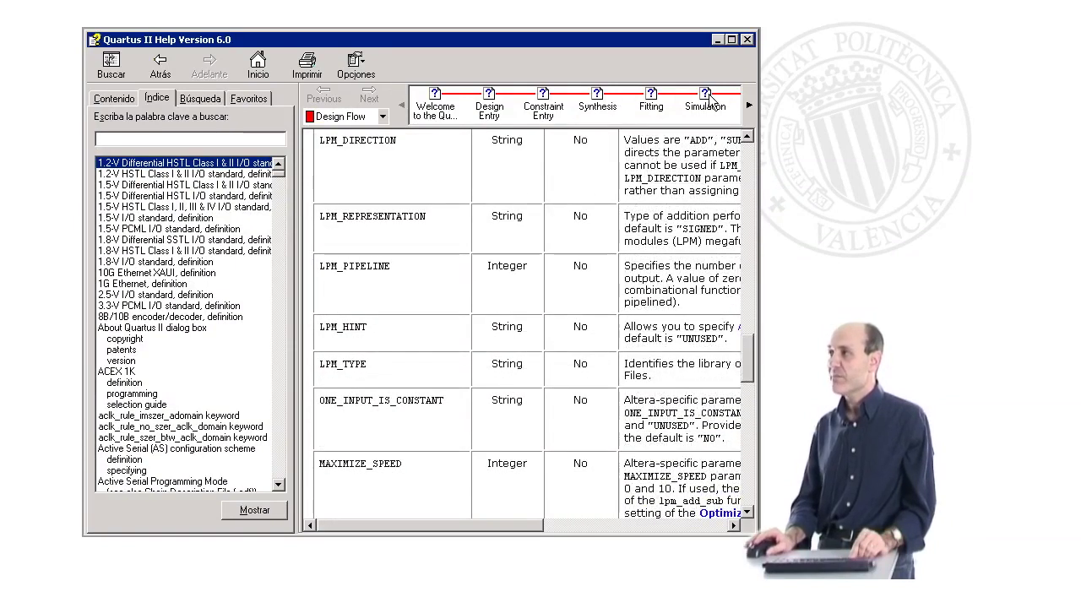
pyautogui.click(746, 39)
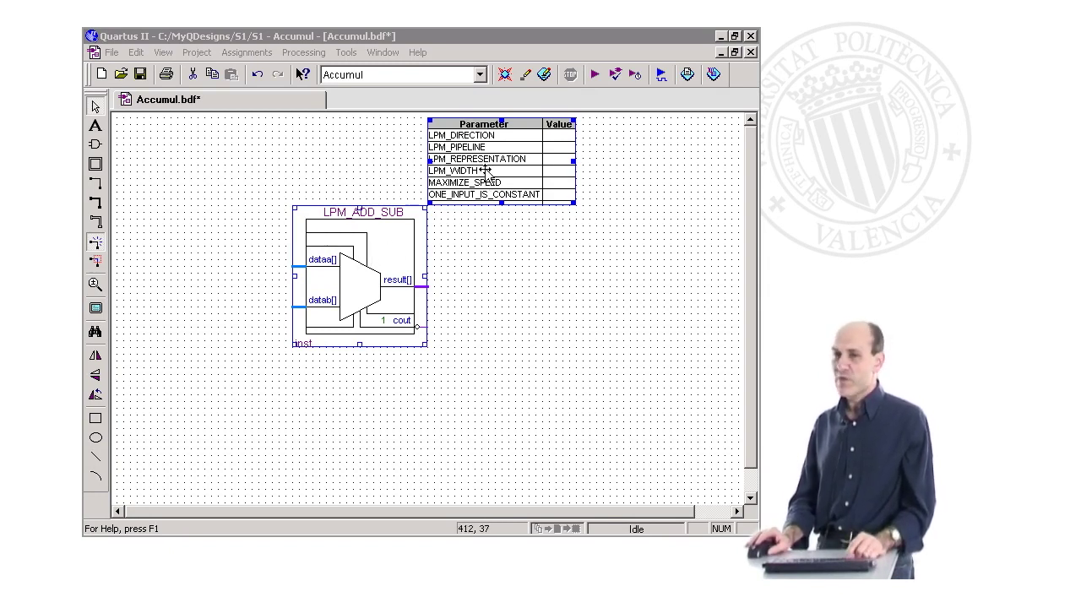
# Set the LPM_REPRESENTATION parameter of the LPM_ADD_SUB symbol to "UNSIGNED"
pyautogui.rightClick(396, 233)
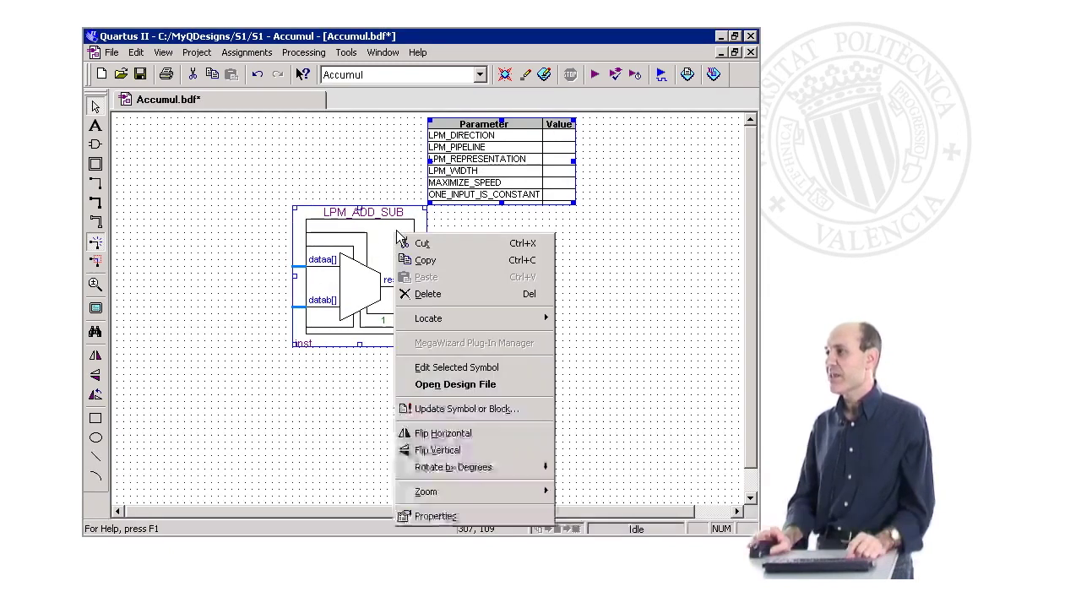
pyautogui.click(449, 517)
pyautogui.click(325, 140)
pyautogui.click(282, 319)
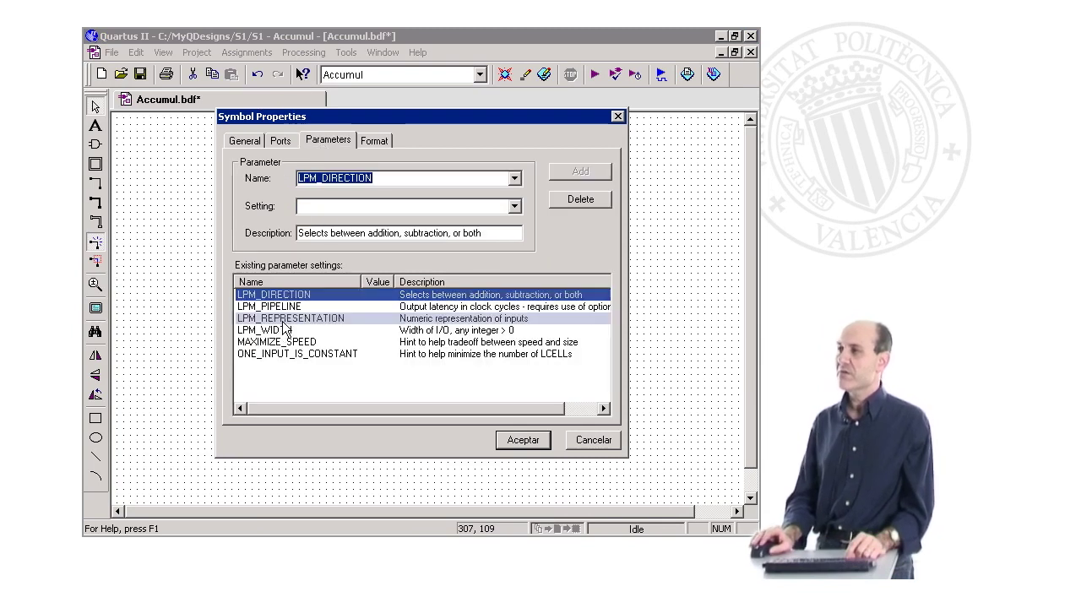
pyautogui.click(514, 206)
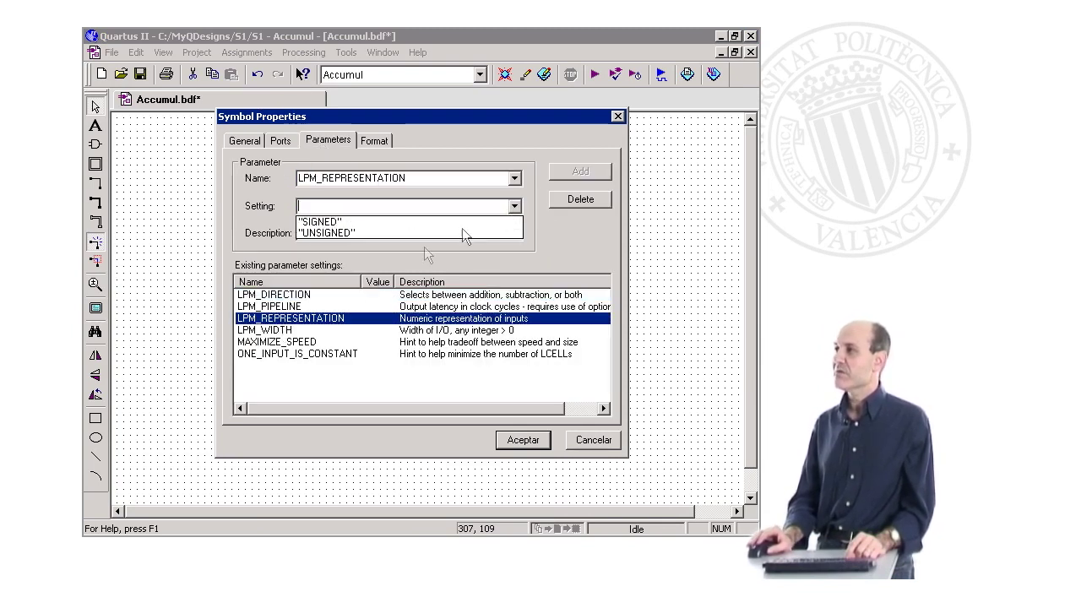
pyautogui.click(389, 231)
pyautogui.click(559, 173)
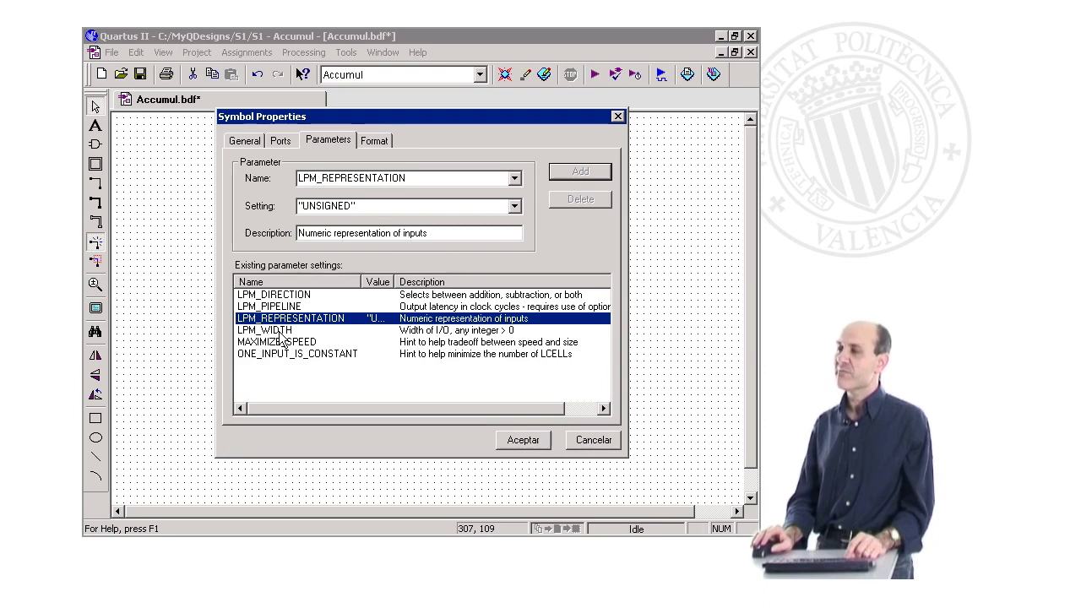
# Set the LPM_WIDTH parameter to N, accept the symbol properties, and shift the LPM_ADD_SUB symbol slightly to the right
pyautogui.click(280, 331)
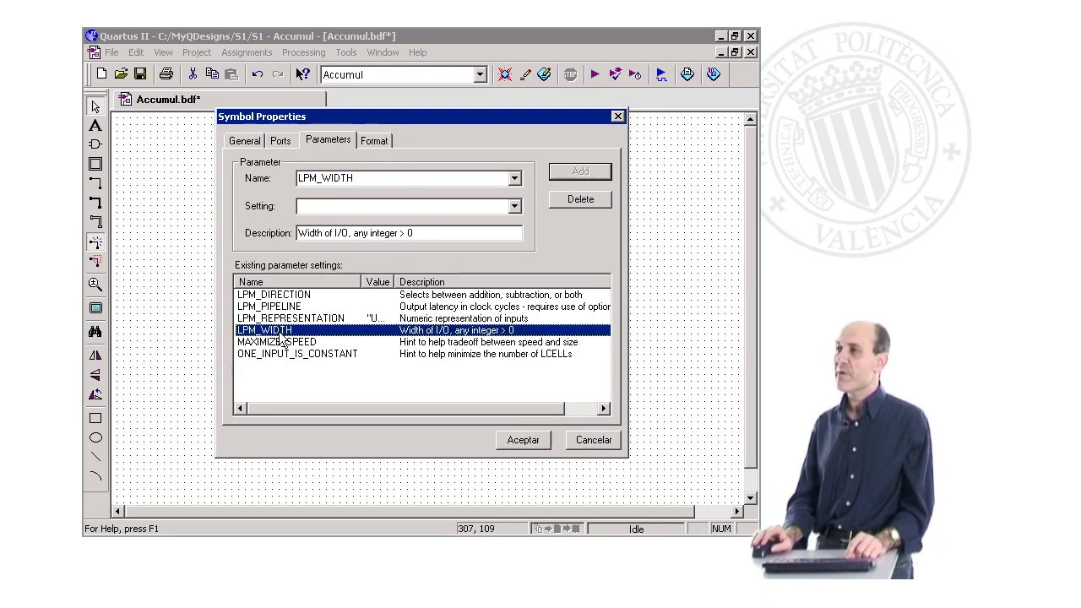
pyautogui.click(447, 209)
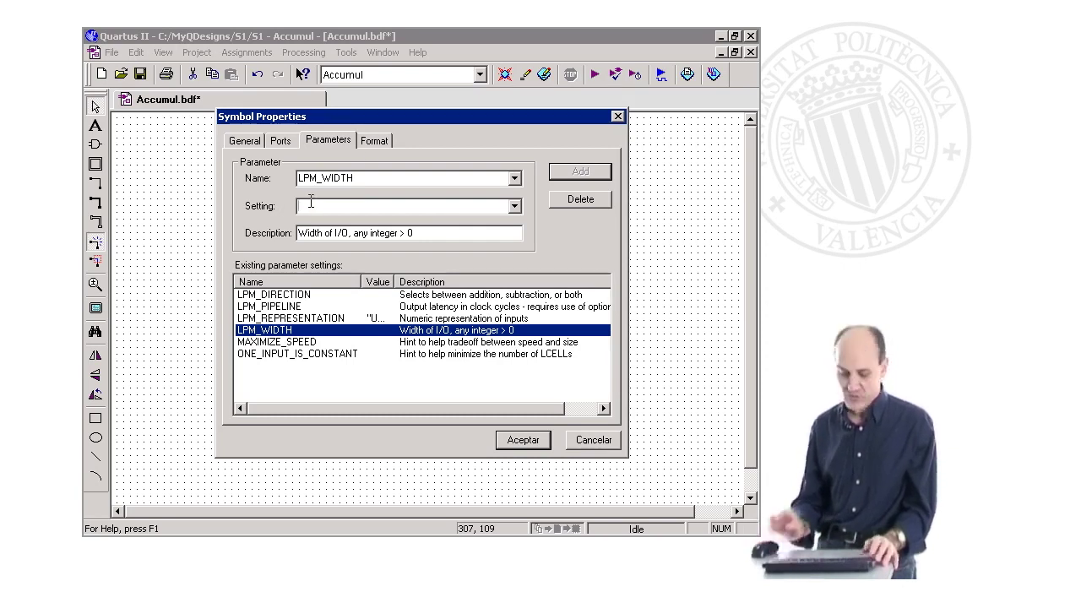
pyautogui.write('N')
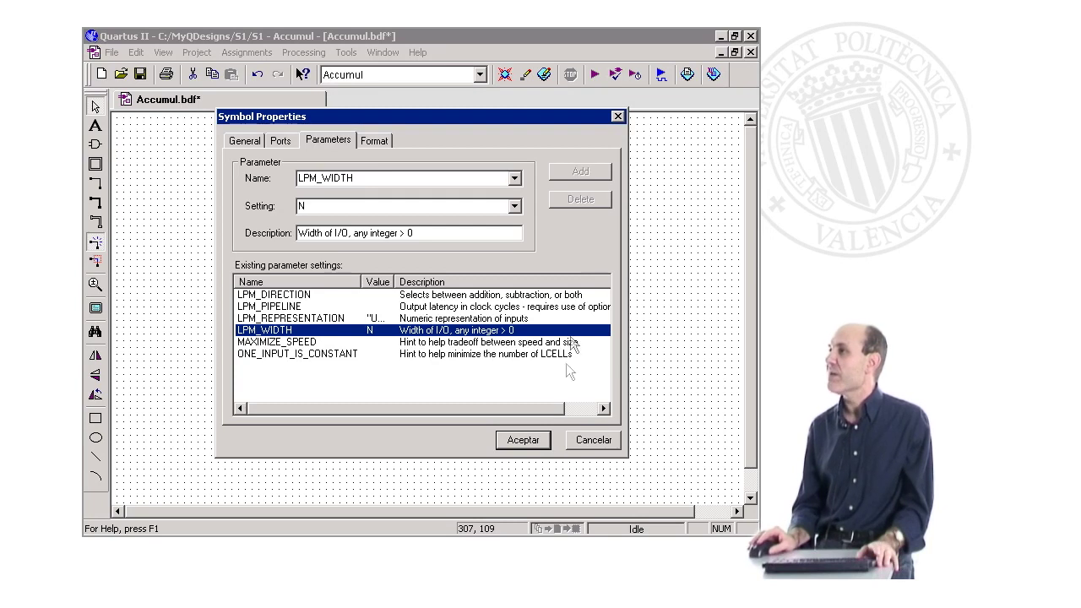
pyautogui.click(530, 442)
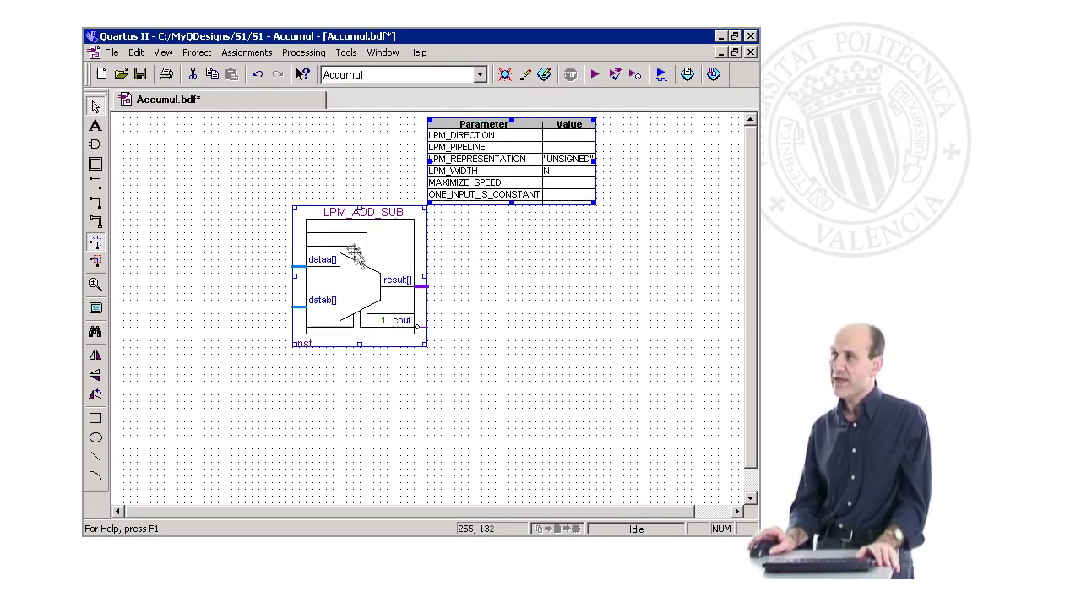
pyautogui.moveTo(355, 253); pyautogui.dragTo(368, 254)
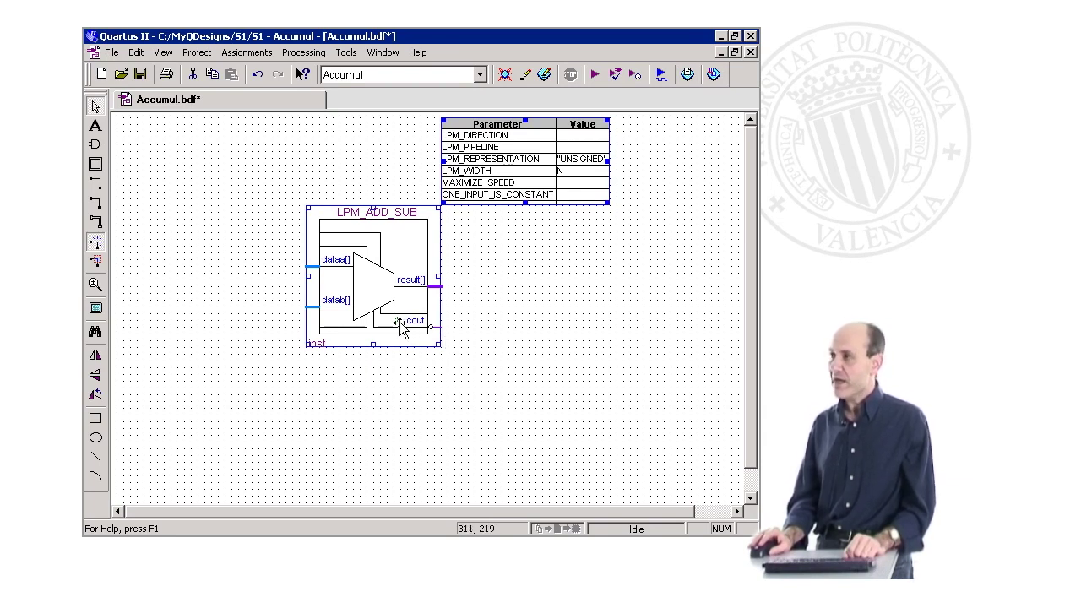
# Start inserting a new symbol, collapse the megafunctions library and expand the logic group of the primitives library
pyautogui.rightClick(464, 342)
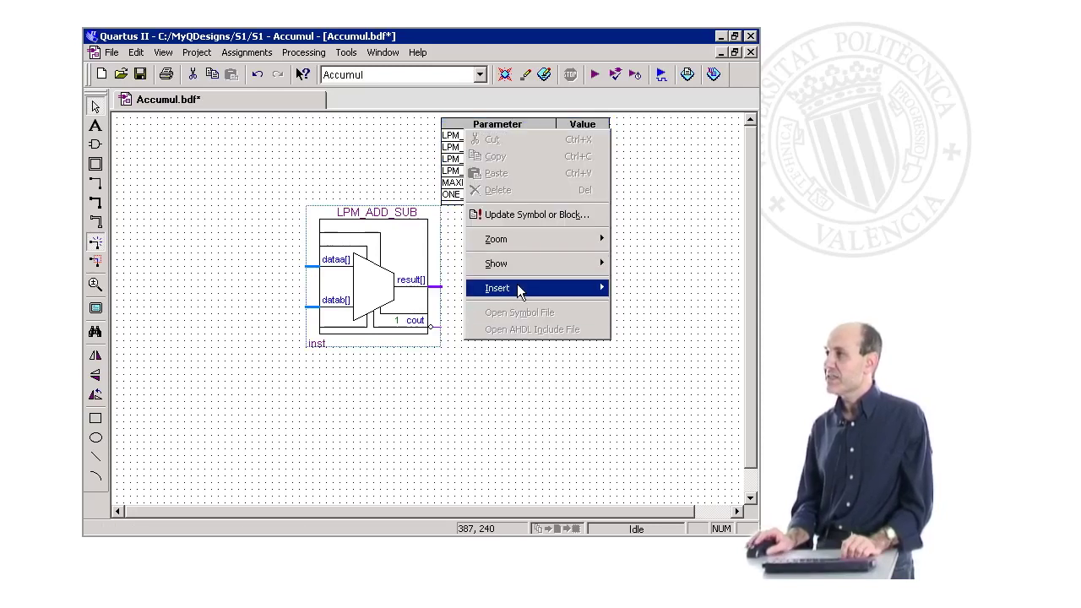
pyautogui.moveTo(519, 290)
pyautogui.click(635, 290)
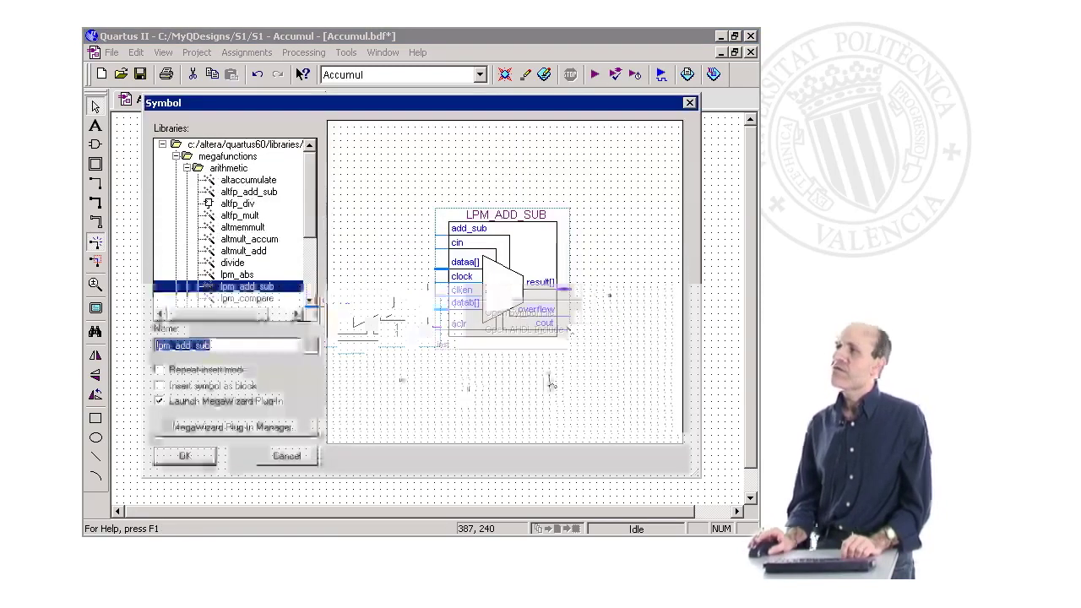
pyautogui.click(178, 157)
pyautogui.click(174, 150)
pyautogui.click(176, 156)
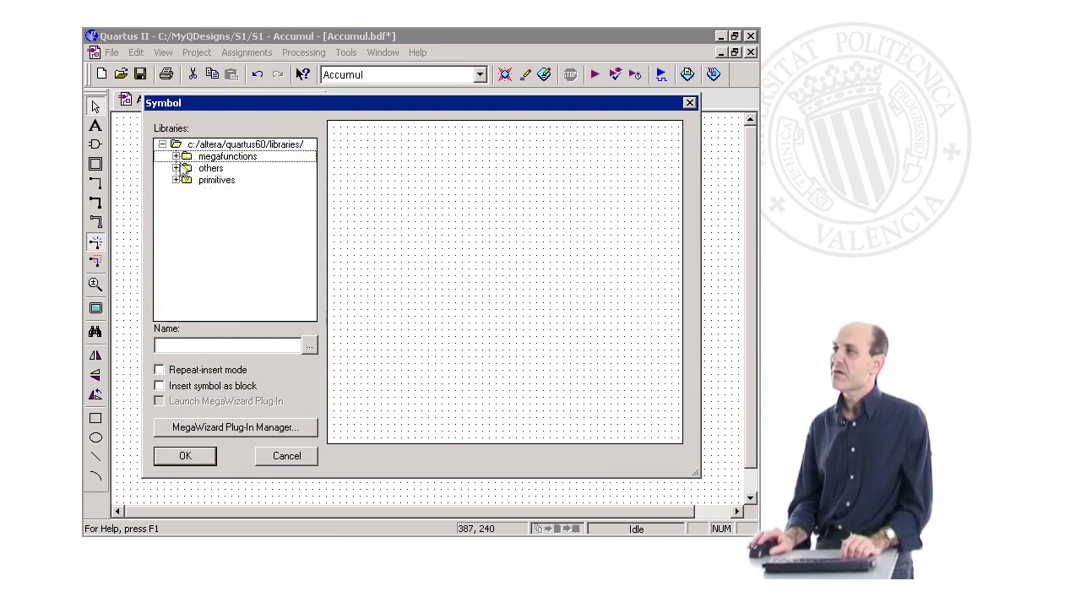
pyautogui.click(178, 182)
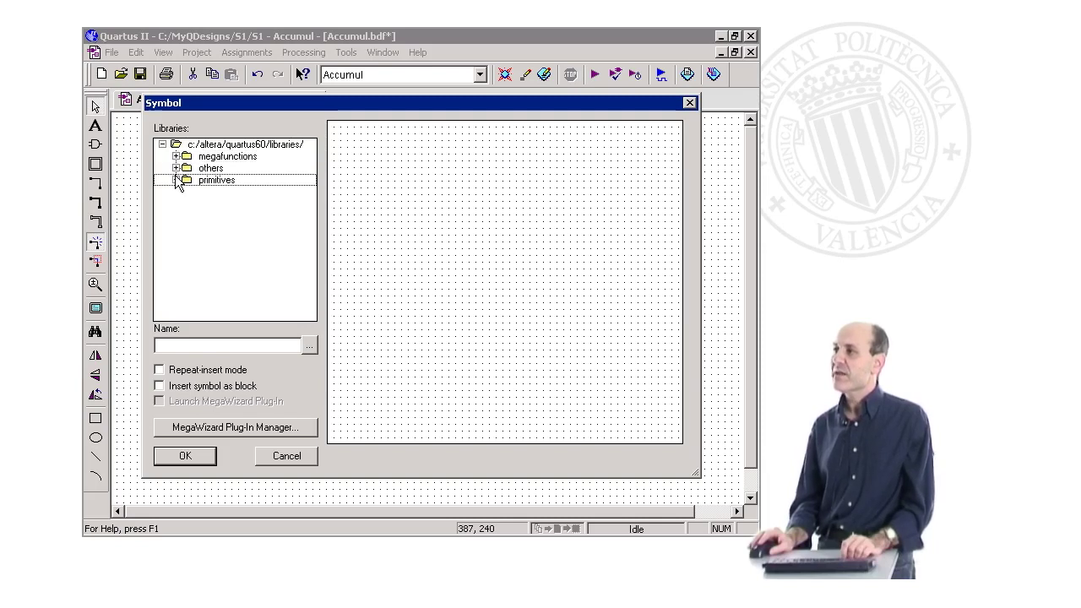
pyautogui.click(175, 180)
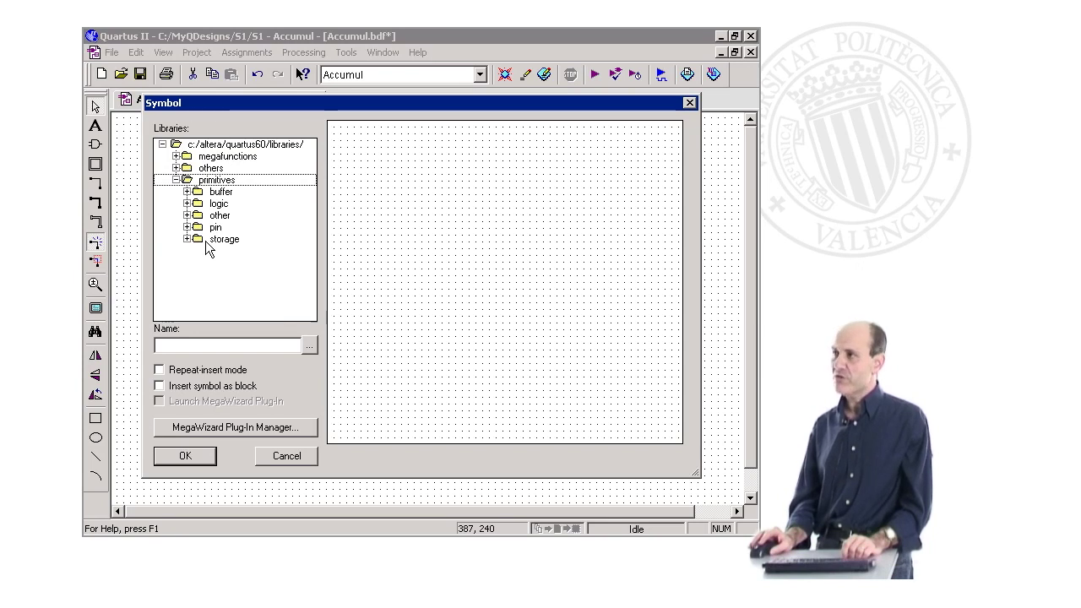
pyautogui.click(187, 204)
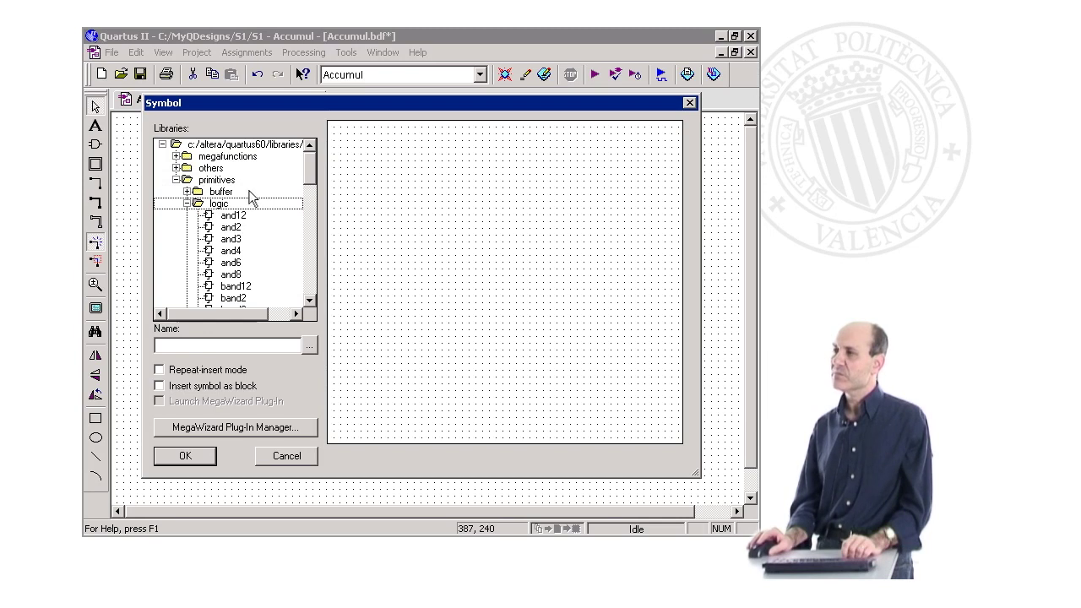
pyautogui.moveTo(314, 171)
pyautogui.mouseDown()
pyautogui.moveTo(314, 195)
pyautogui.moveTo(330, 174)
pyautogui.mouseUp()
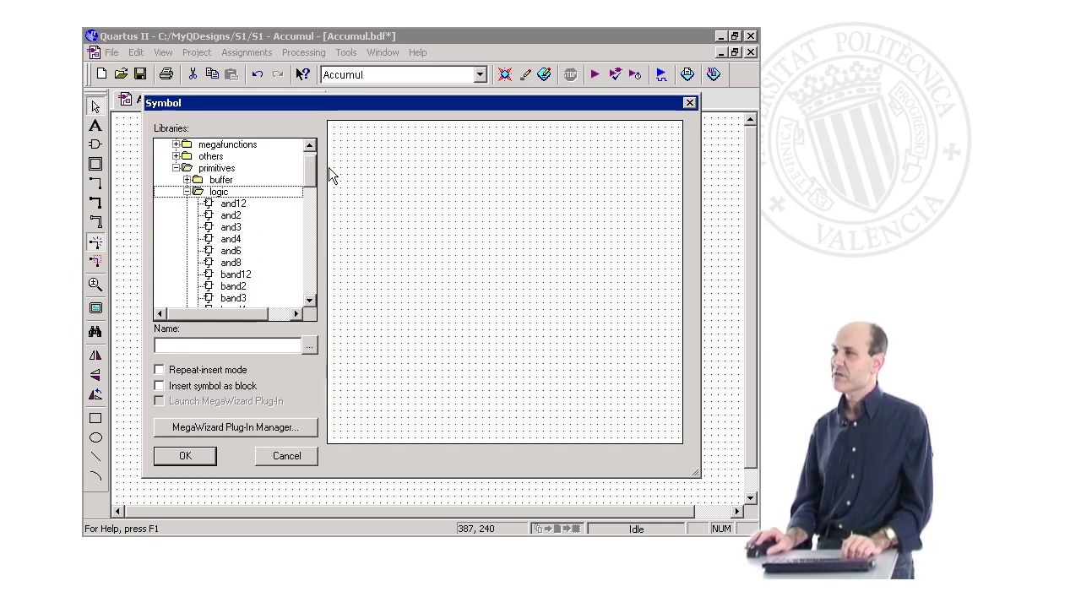
# Preview the logic primitives and3, band3, not and xor in the symbol library
pyautogui.click(229, 227)
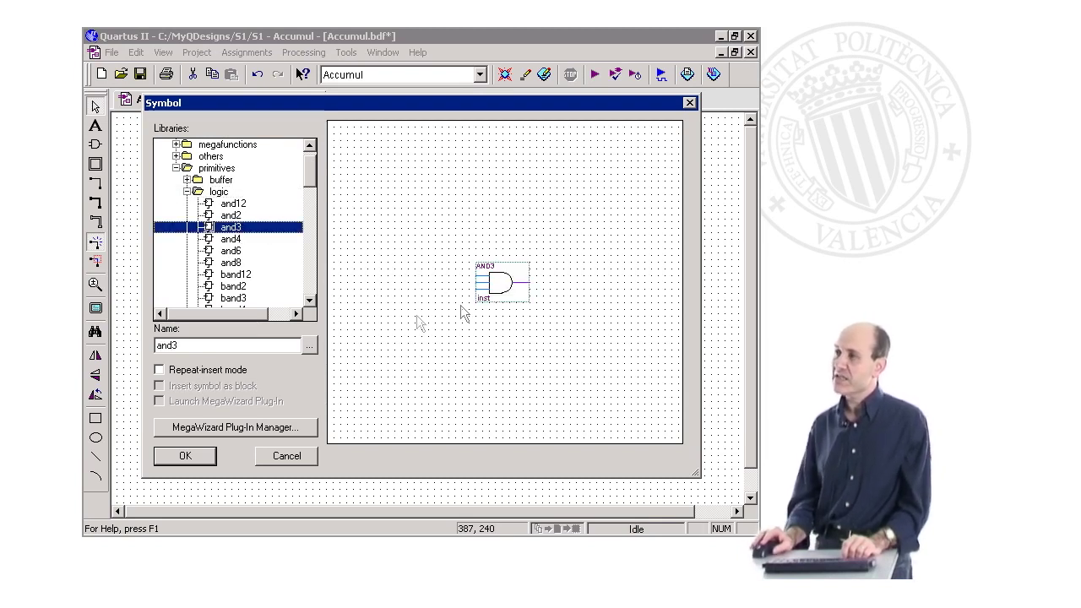
pyautogui.click(310, 299)
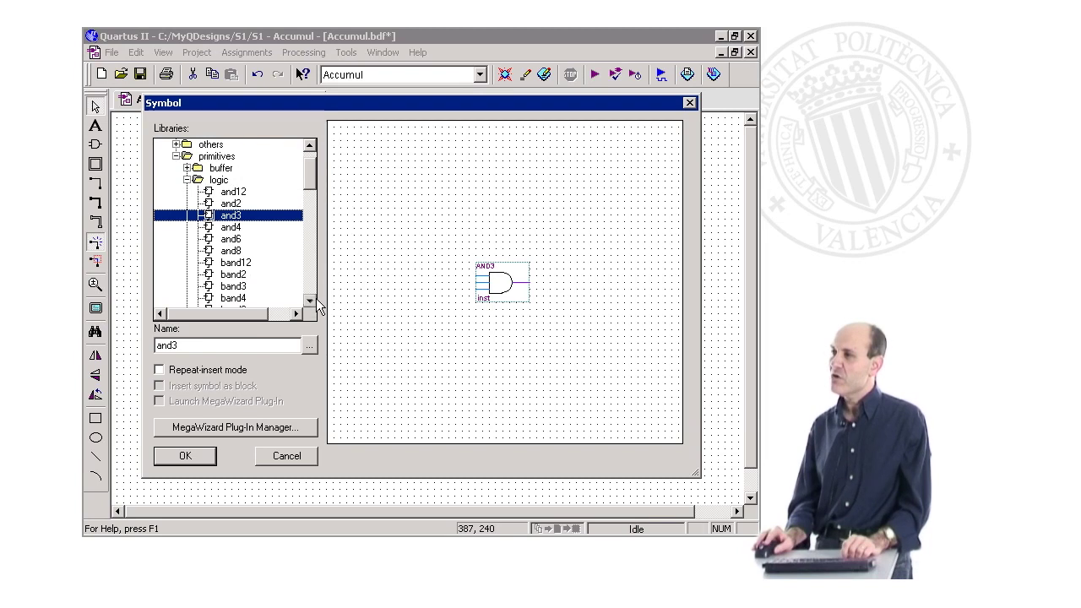
pyautogui.click(310, 300)
pyautogui.click(310, 300)
pyautogui.click(239, 264)
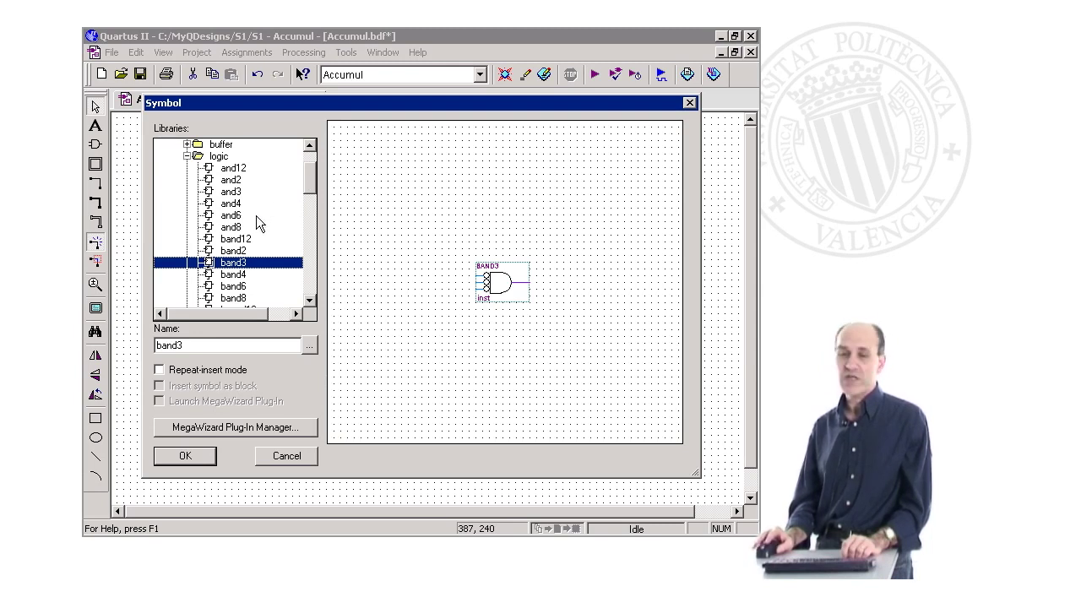
pyautogui.moveTo(311, 184); pyautogui.dragTo(311, 269)
pyautogui.click(237, 277)
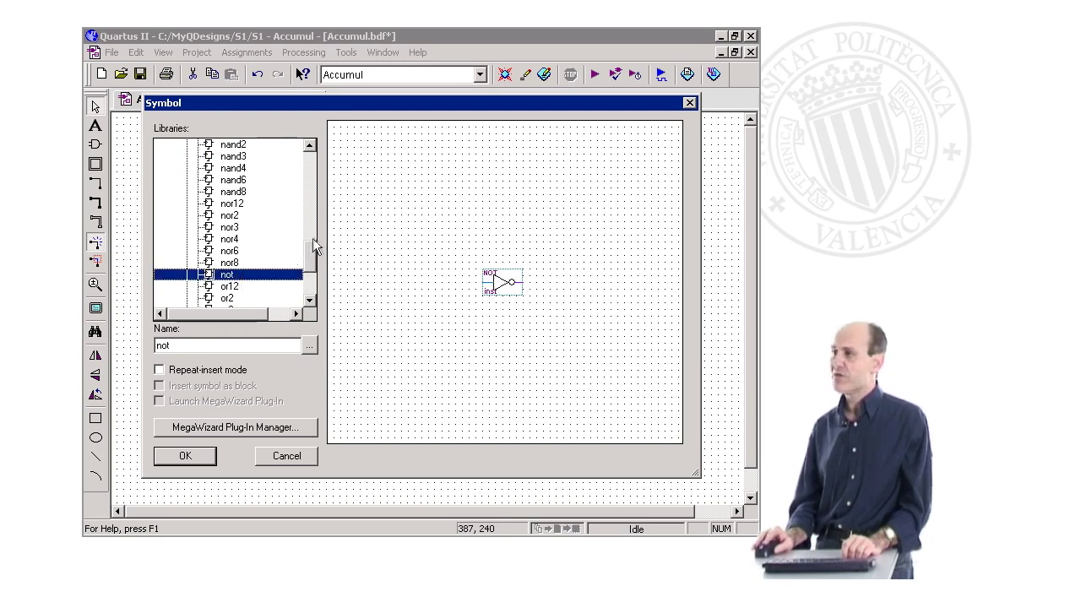
pyautogui.moveTo(306, 248); pyautogui.dragTo(304, 270)
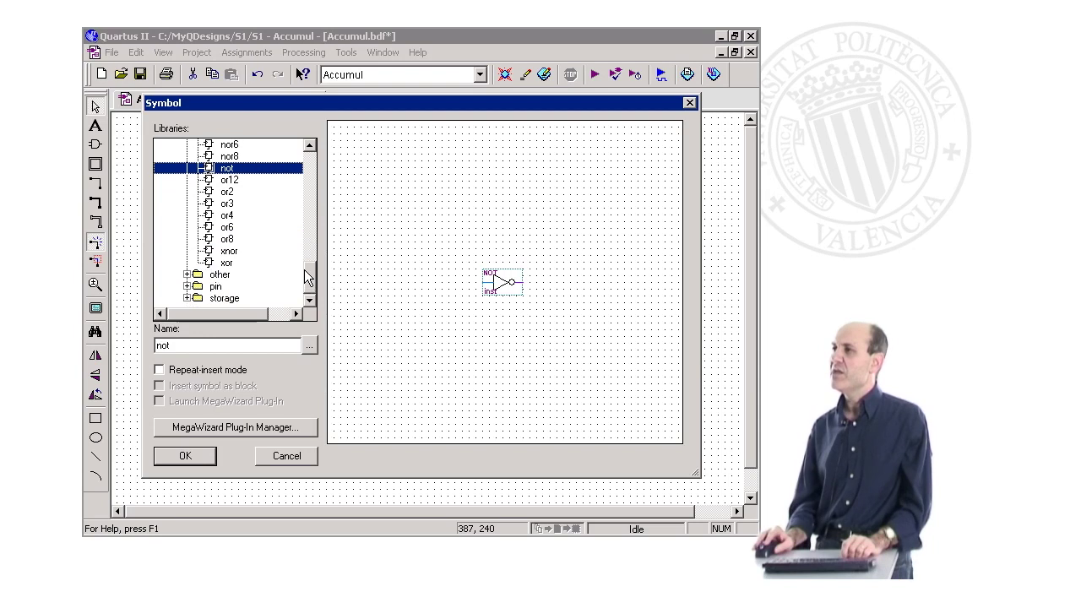
pyautogui.click(228, 263)
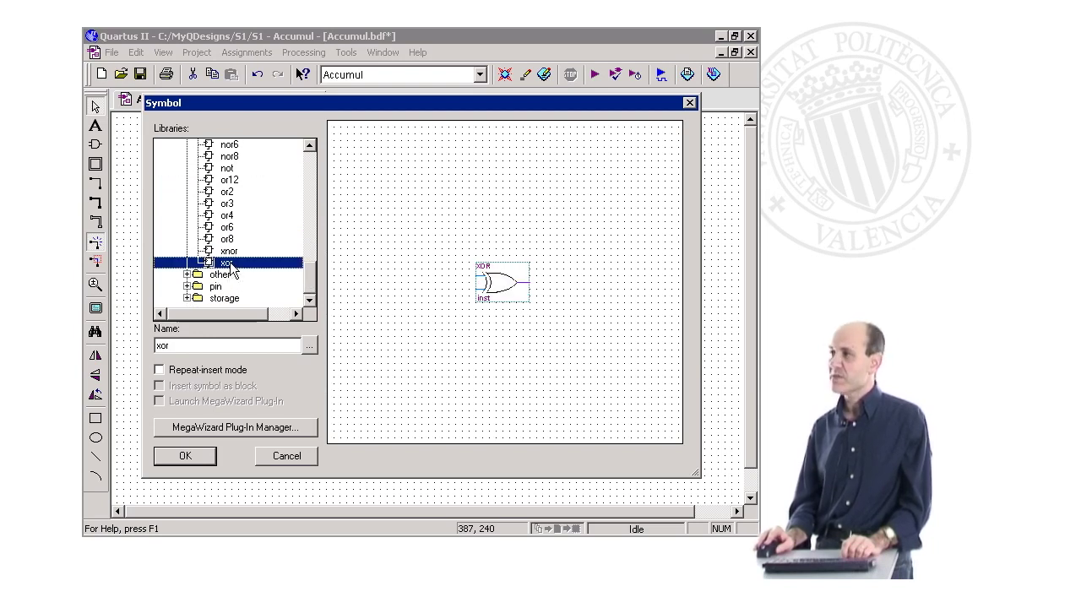
pyautogui.moveTo(309, 287); pyautogui.dragTo(306, 161)
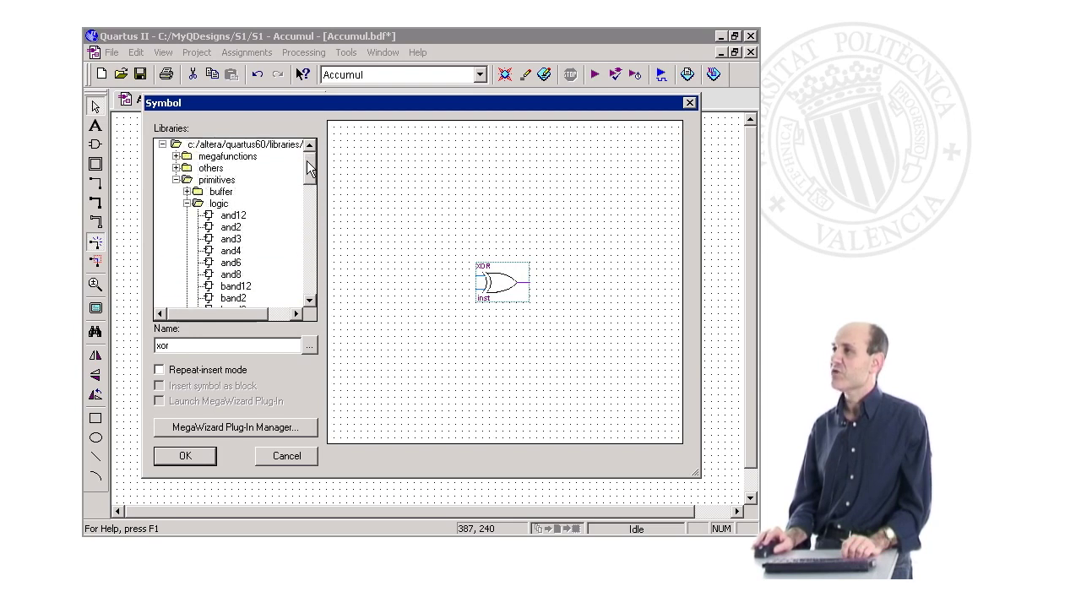
# Insert an and3 gate just below and to the right of the LPM_ADD_SUB symbol
pyautogui.click(240, 240)
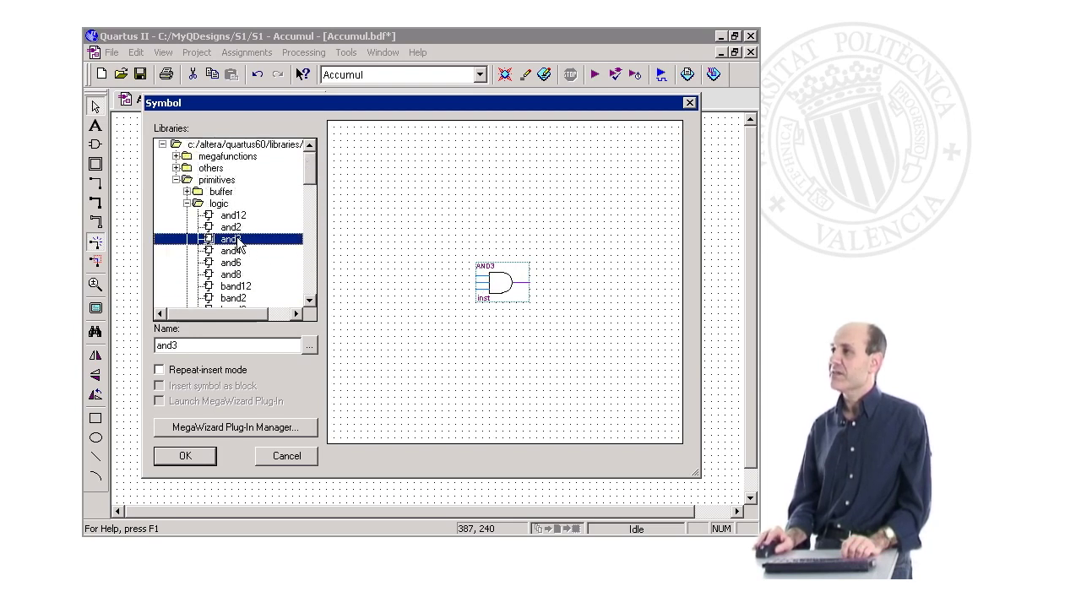
pyautogui.click(195, 458)
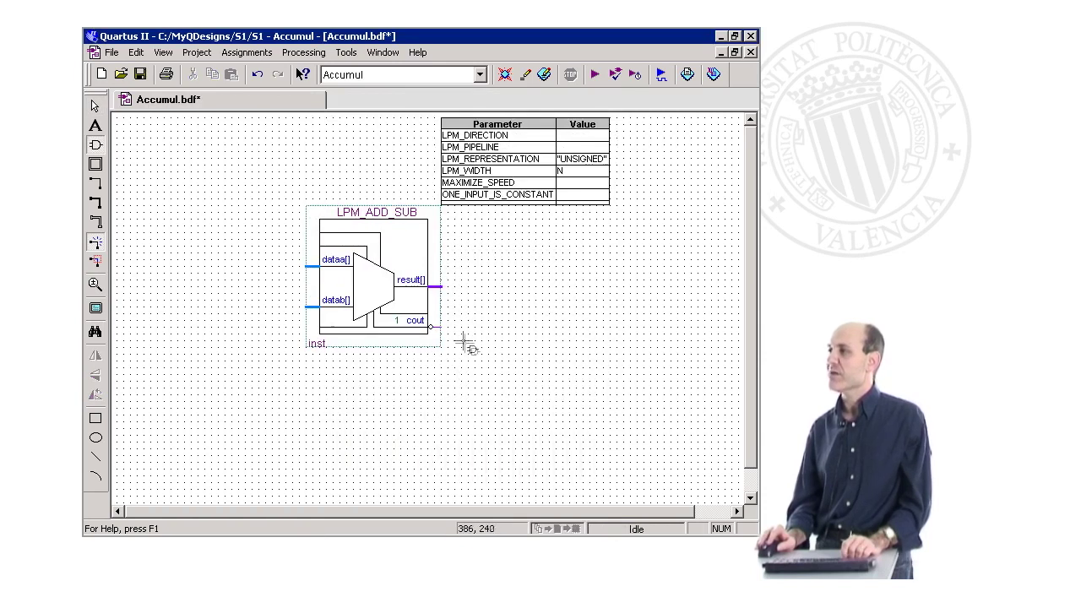
pyautogui.click(466, 346)
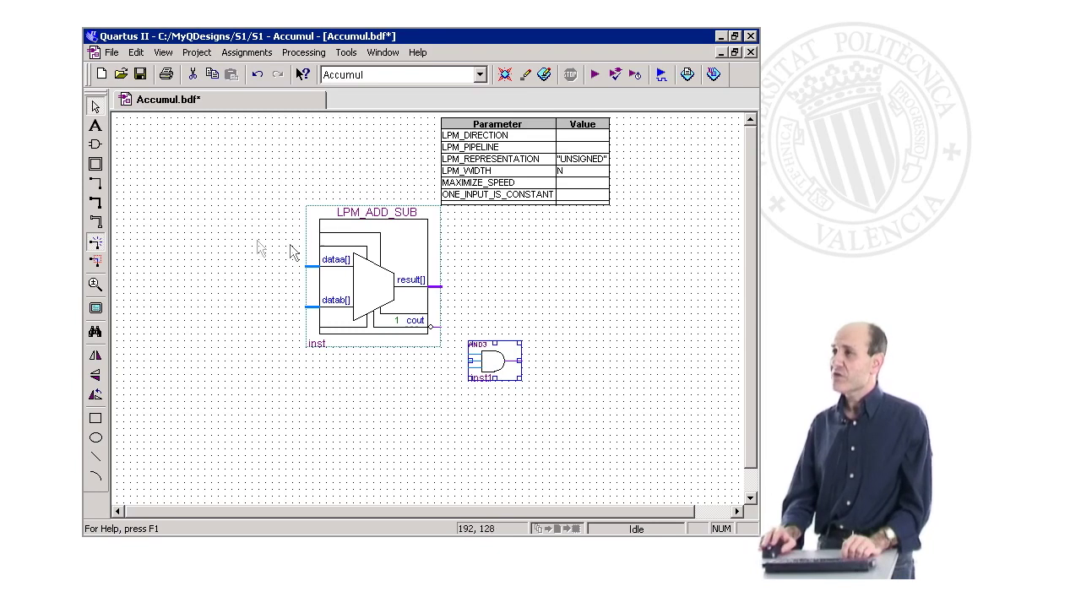
# Start inserting another symbol, collapse the logic group and expand the storage group of the primitives library
pyautogui.click(139, 52)
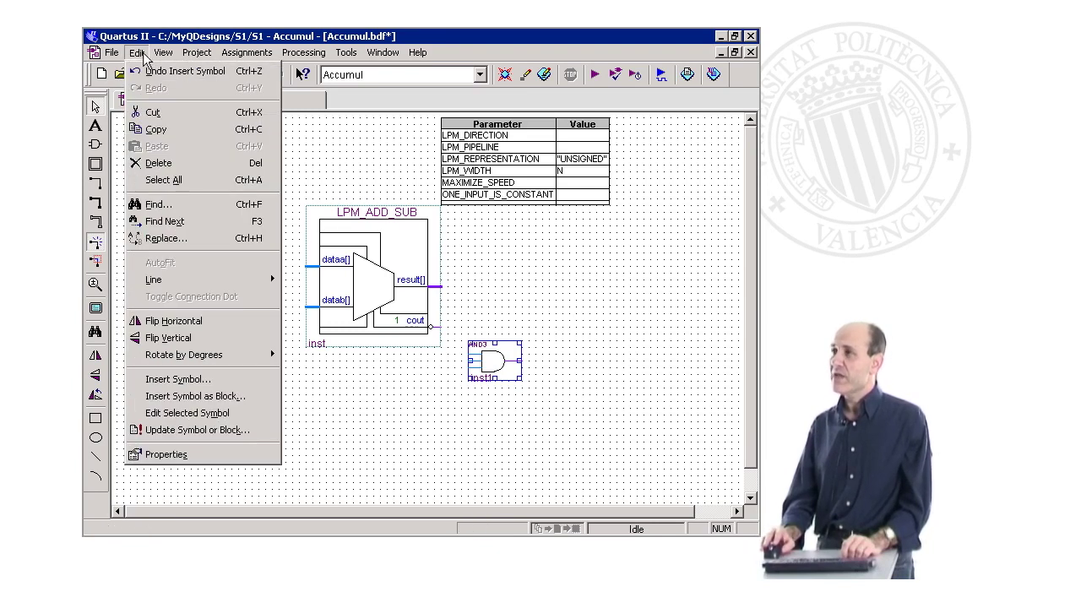
pyautogui.click(213, 379)
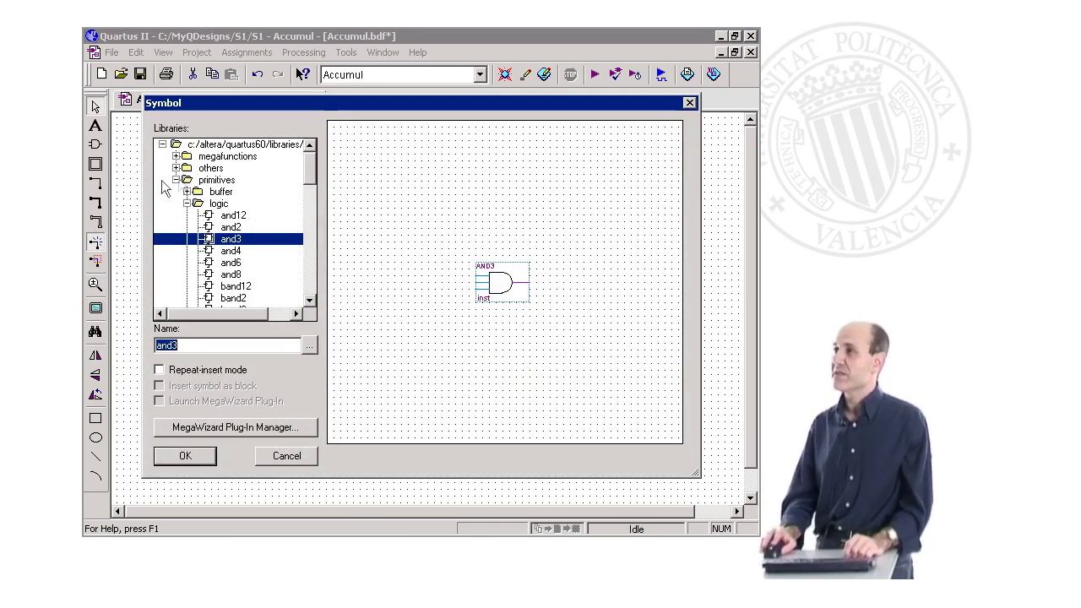
pyautogui.click(187, 203)
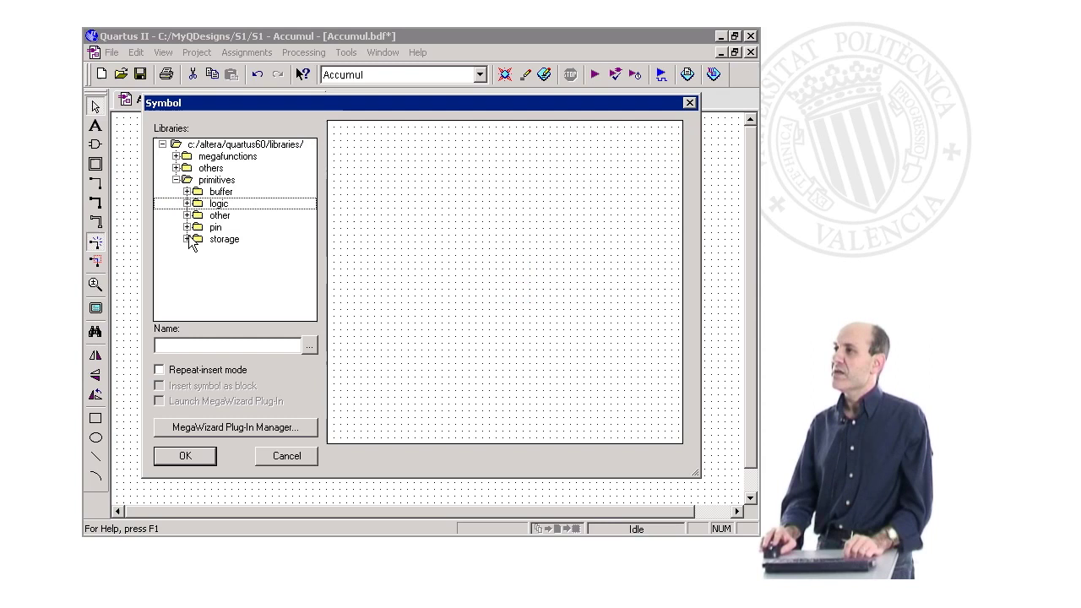
pyautogui.click(187, 239)
pyautogui.moveTo(308, 231); pyautogui.dragTo(309, 260)
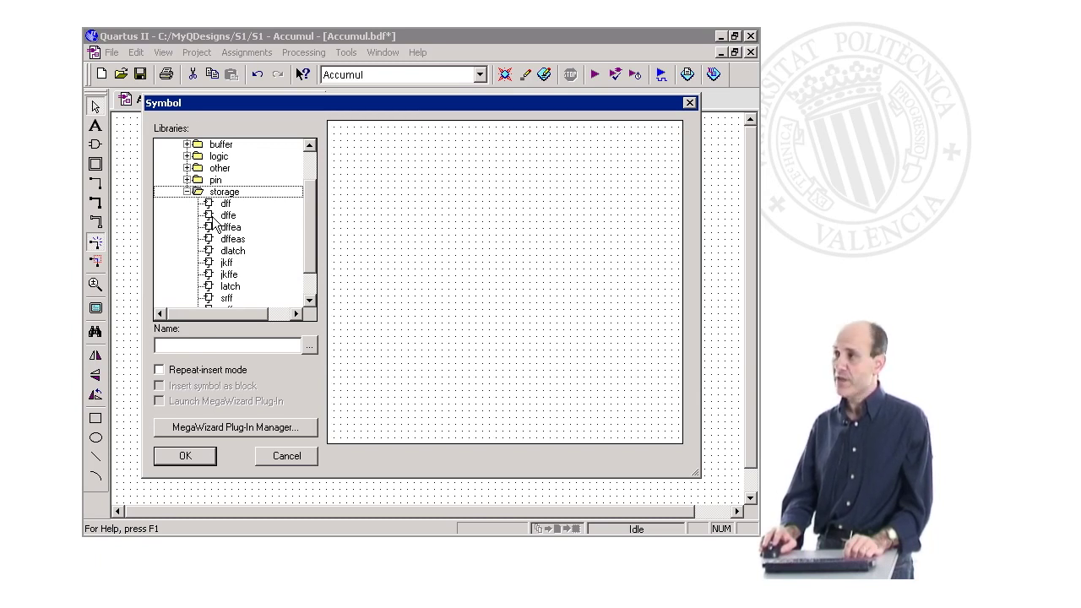
pyautogui.moveTo(311, 228); pyautogui.dragTo(298, 292)
pyautogui.moveTo(313, 253); pyautogui.dragTo(321, 221)
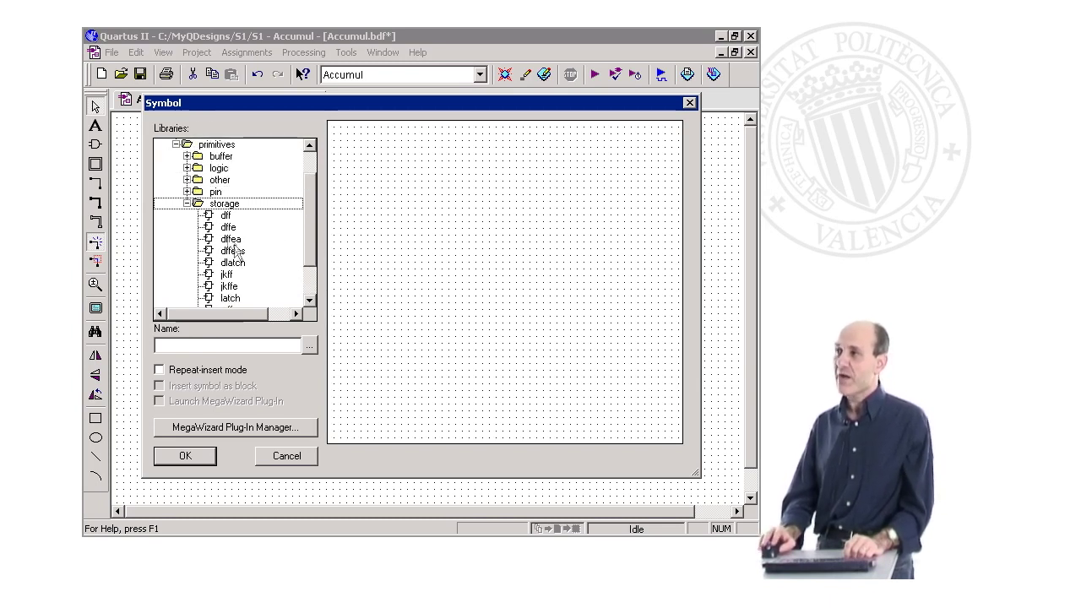
# Insert a dff storage primitive just to the right of the AND3 gate and return to the selection tool
pyautogui.click(224, 216)
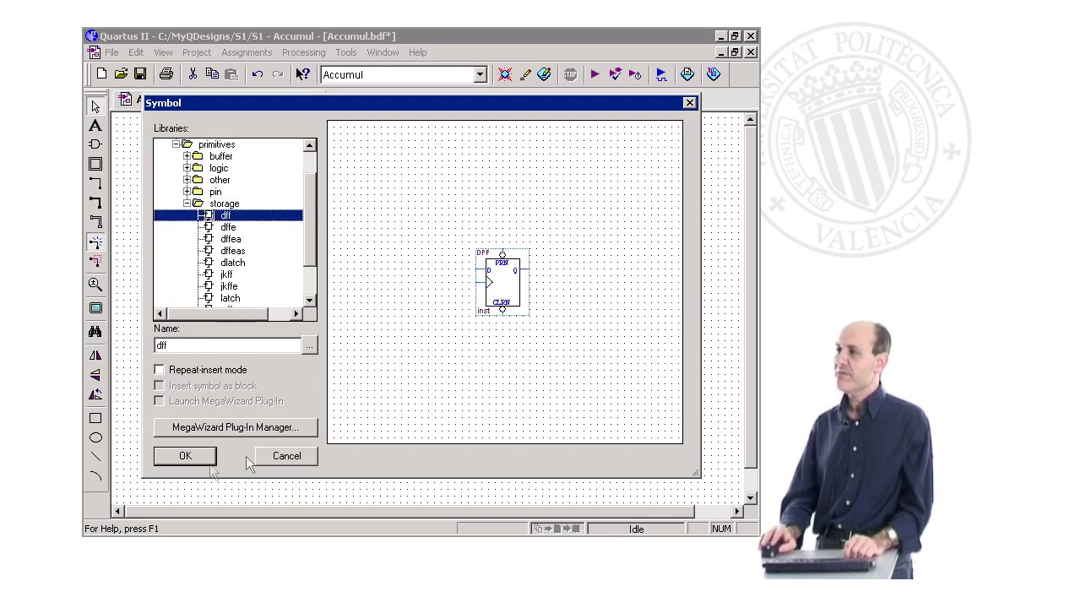
pyautogui.click(181, 456)
pyautogui.click(434, 317)
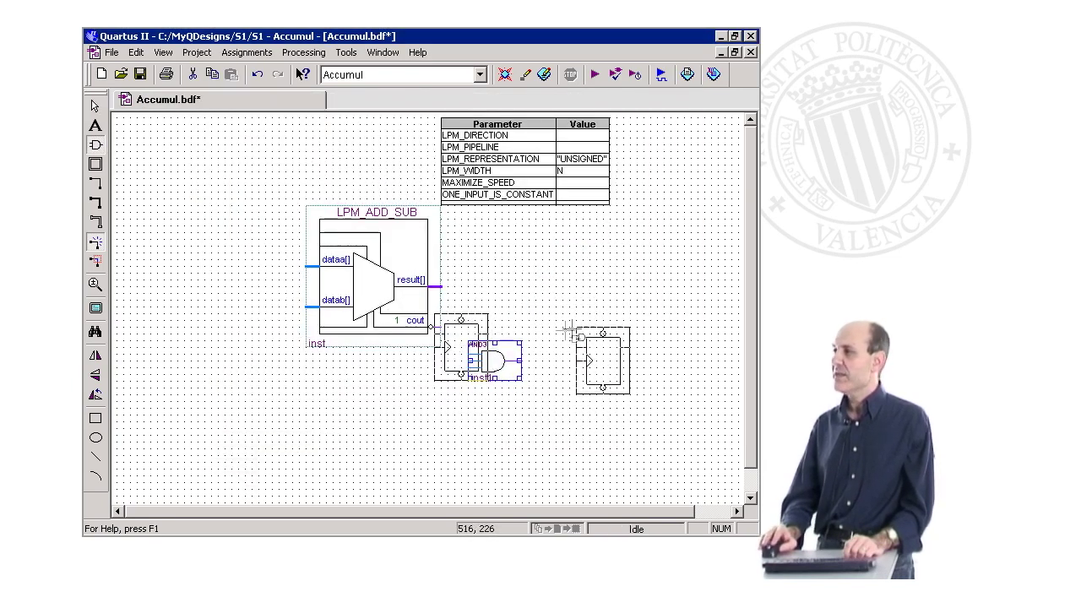
pyautogui.moveTo(554, 337); pyautogui.dragTo(547, 344)
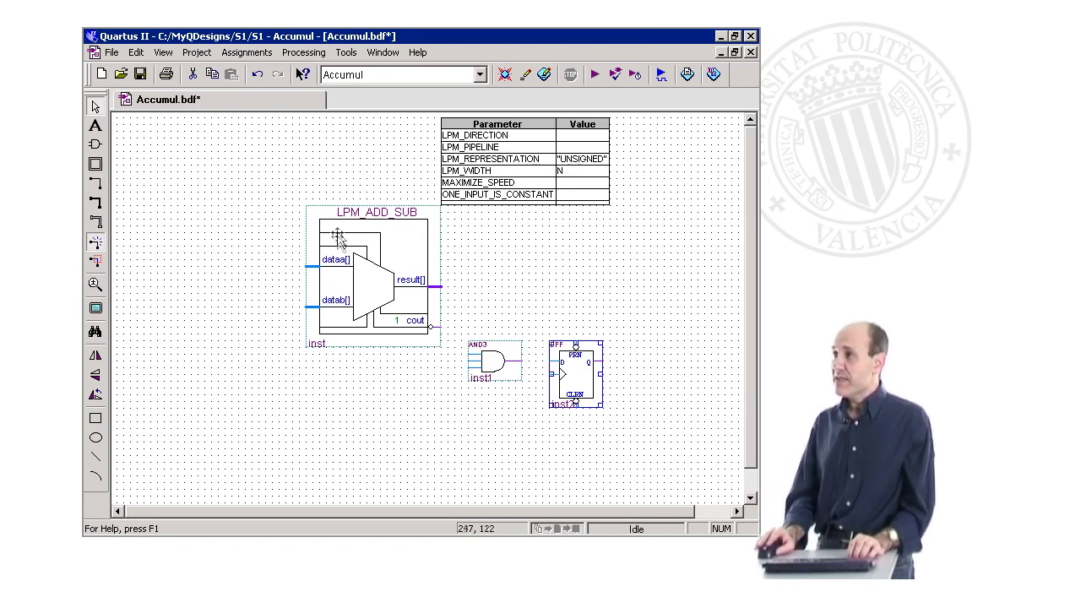
pyautogui.click(92, 107)
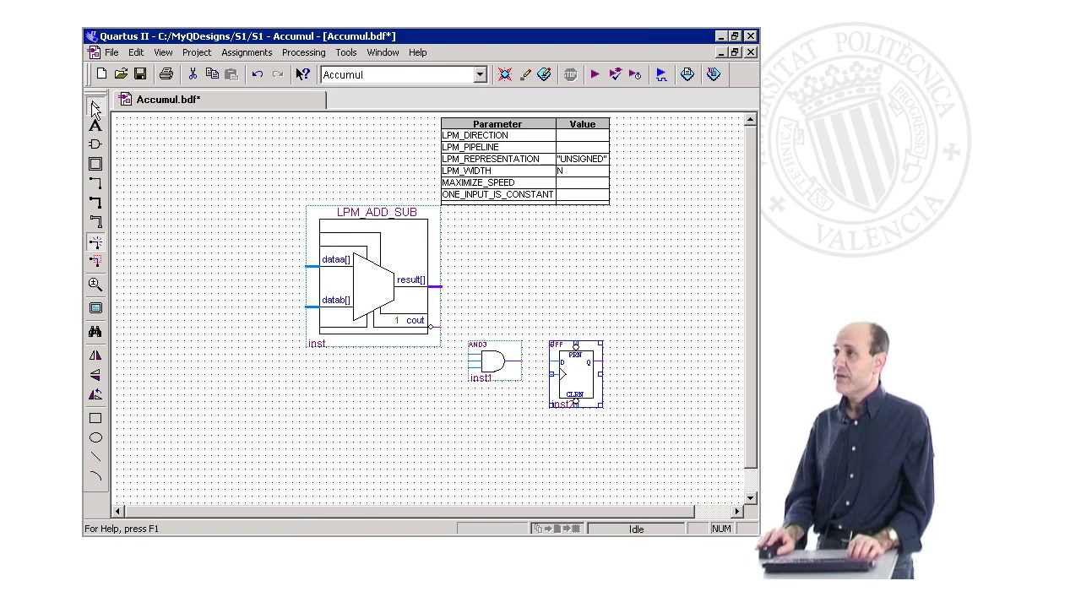